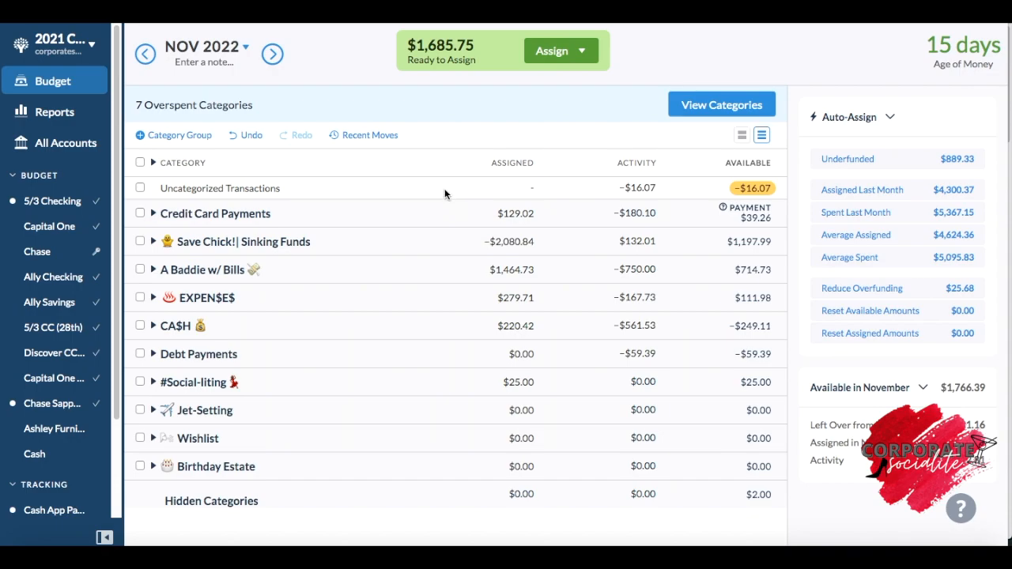
In the Save Chick!| Sinking Funds group, add half of 2180 to the amount assigned to Monthly Rollover.
click(153, 213)
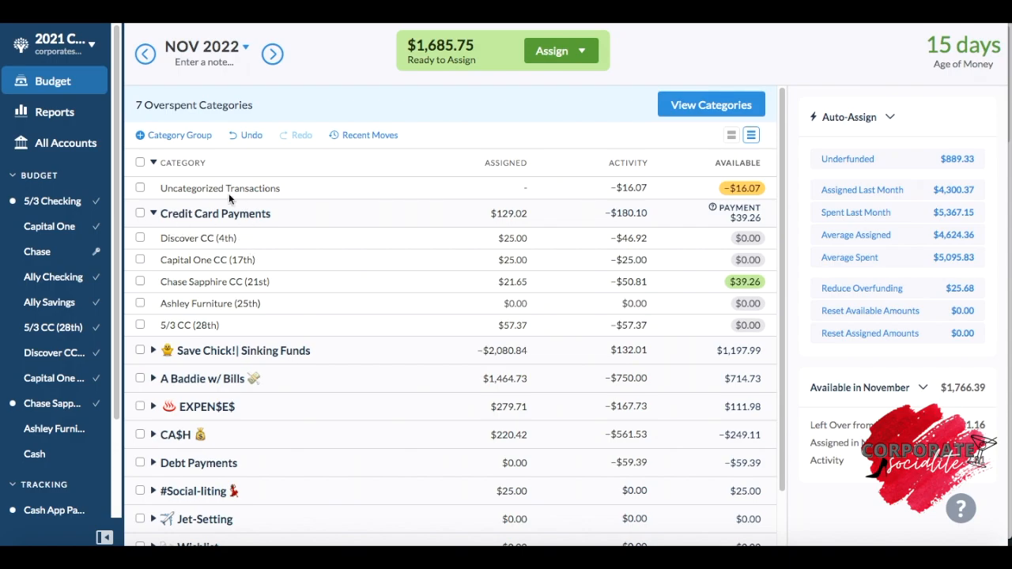
click(154, 214)
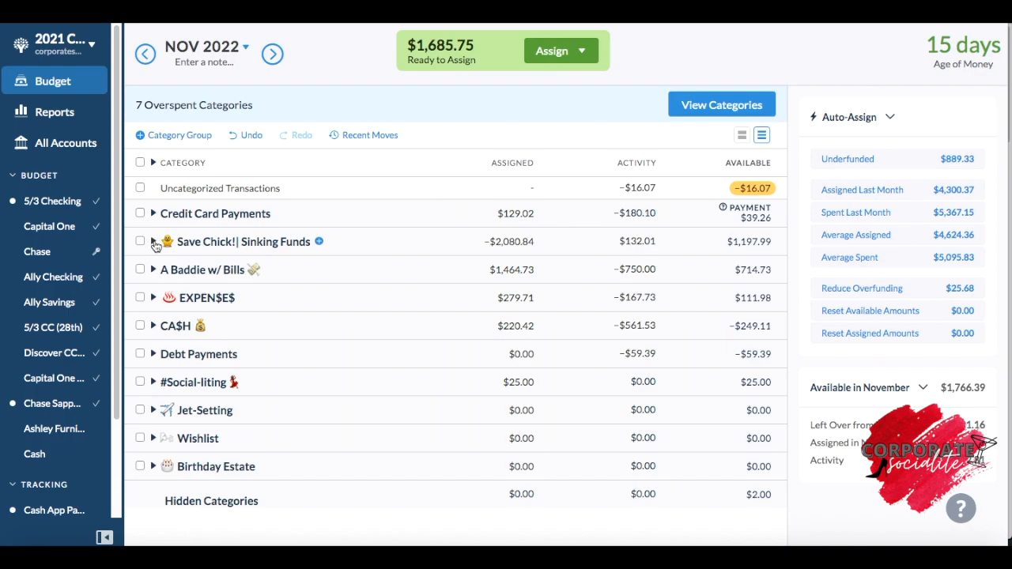
click(154, 242)
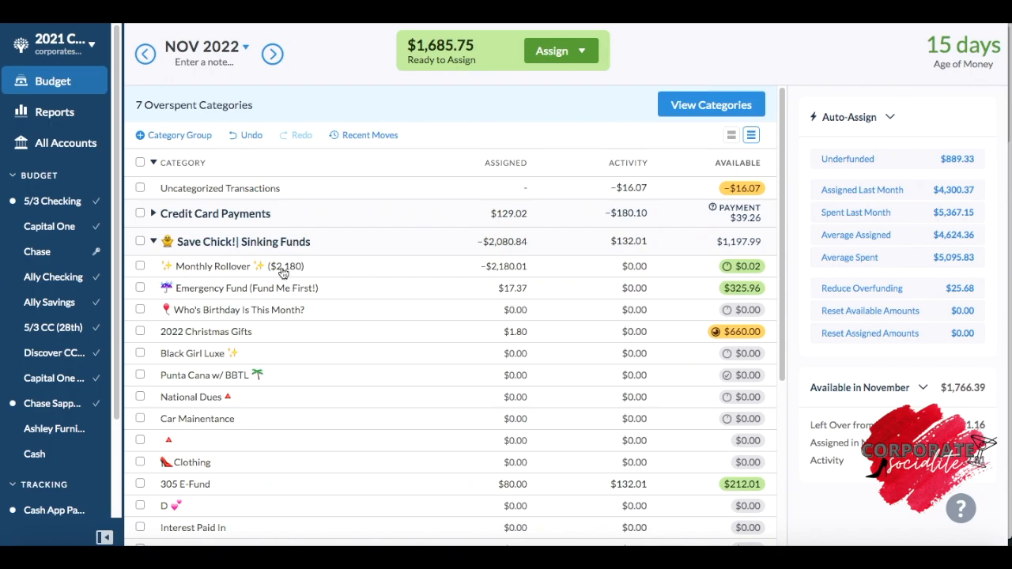
click(443, 266)
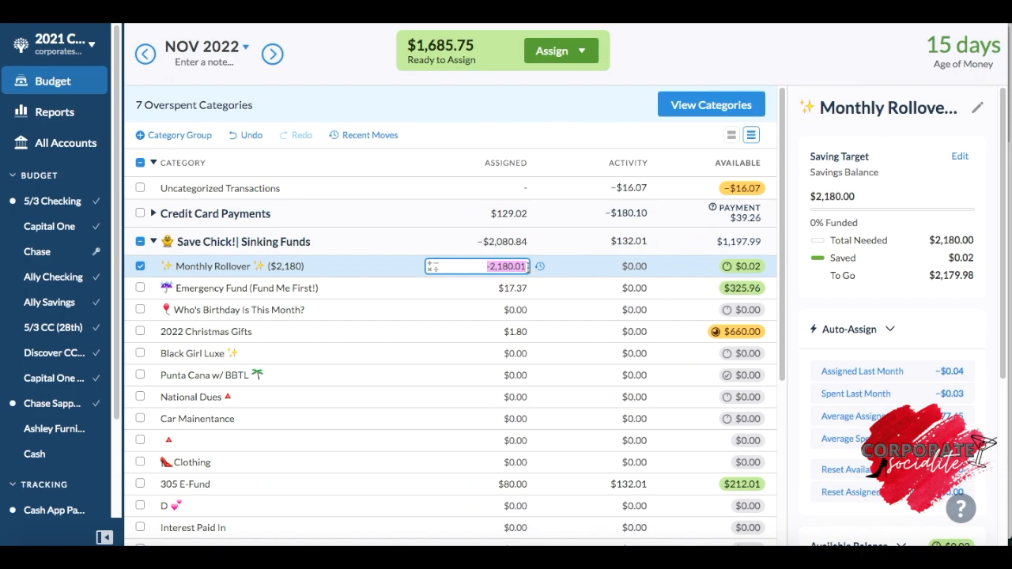
click(526, 266)
text(+(2180)
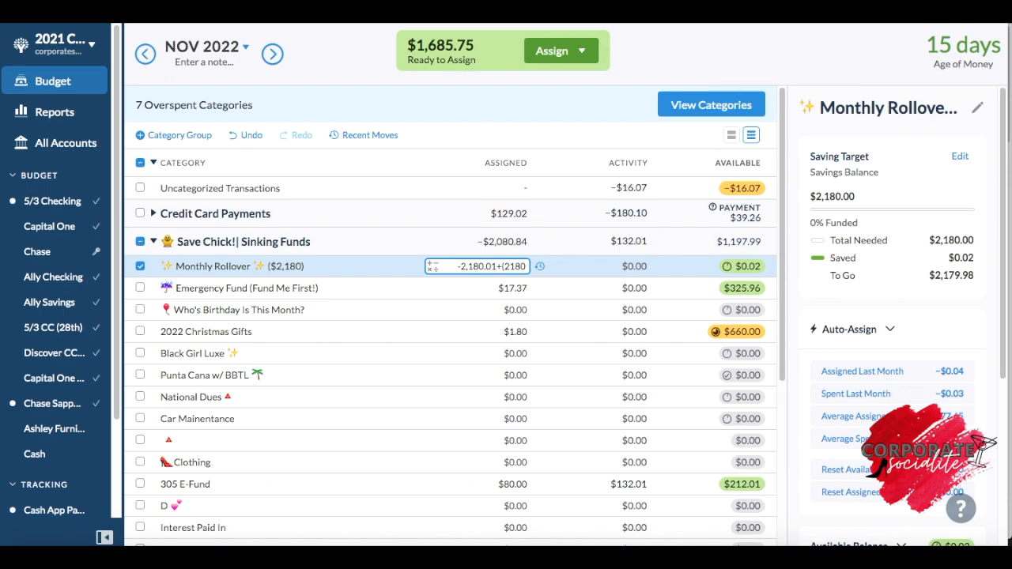
text(/2))
key(Return)
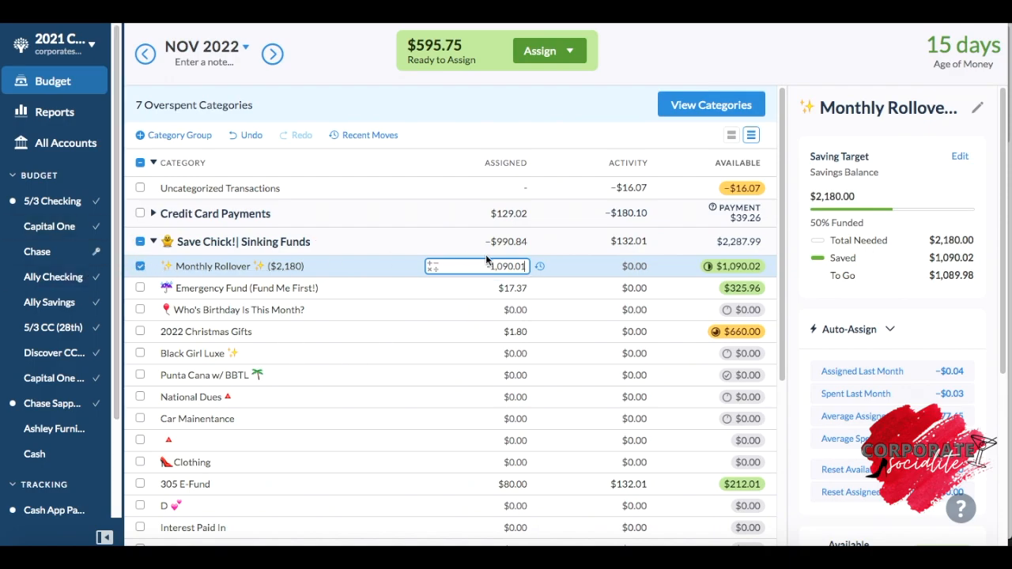
Change the amount in the Monthly Rollover category's name to ($2,184) and deselect the category.
click(289, 267)
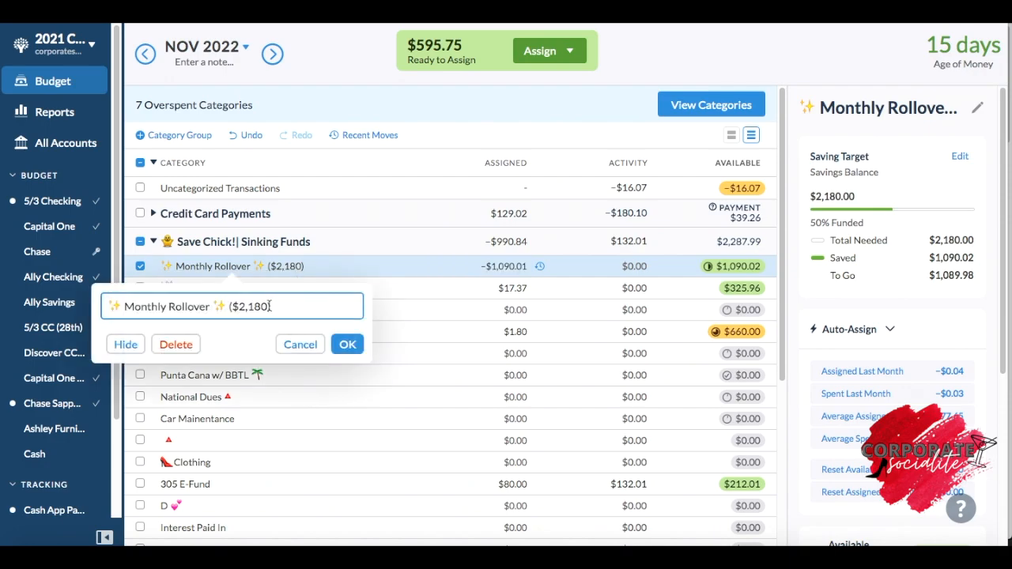
key(BackSpace)
text(4)
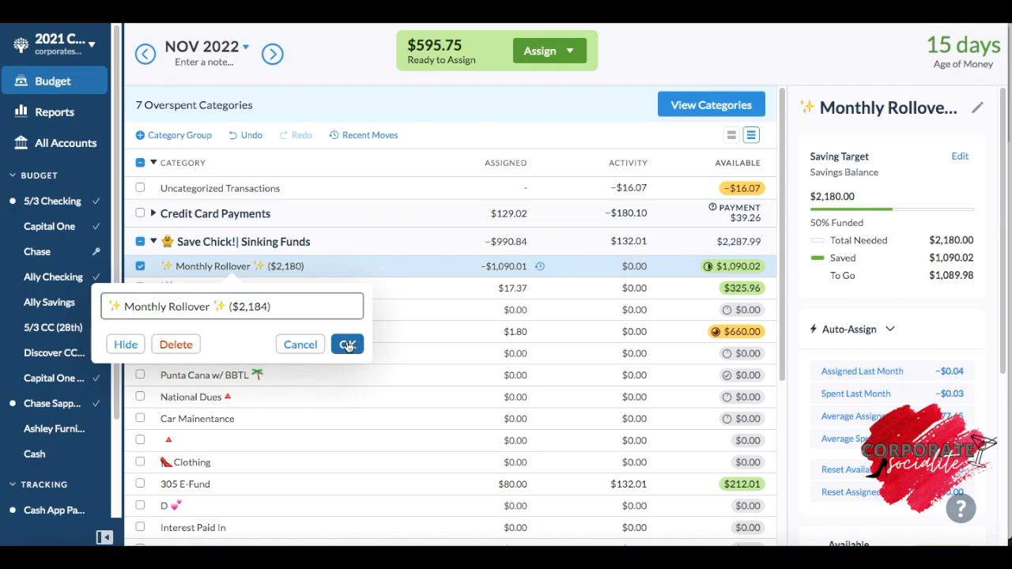
click(348, 345)
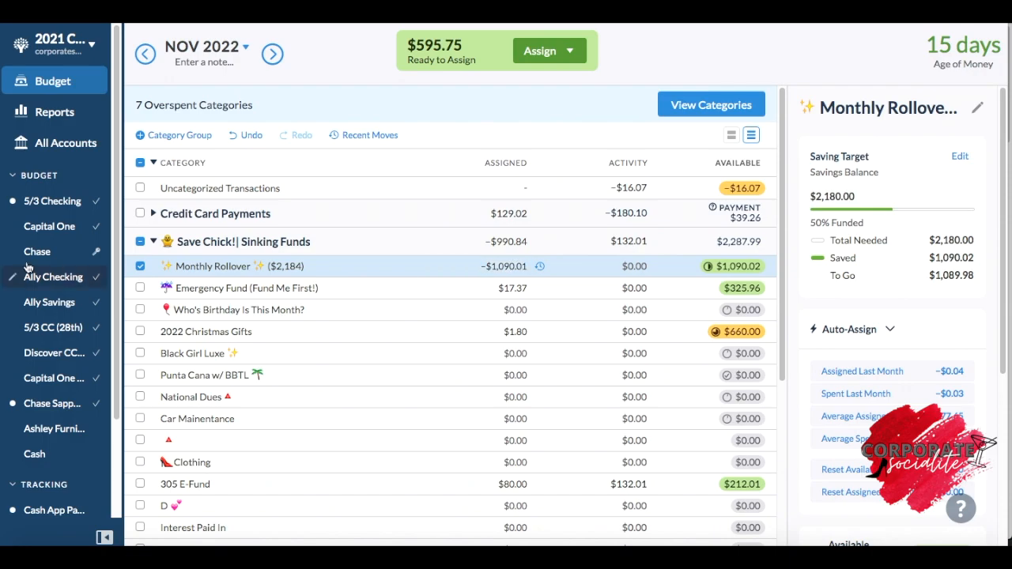
click(140, 268)
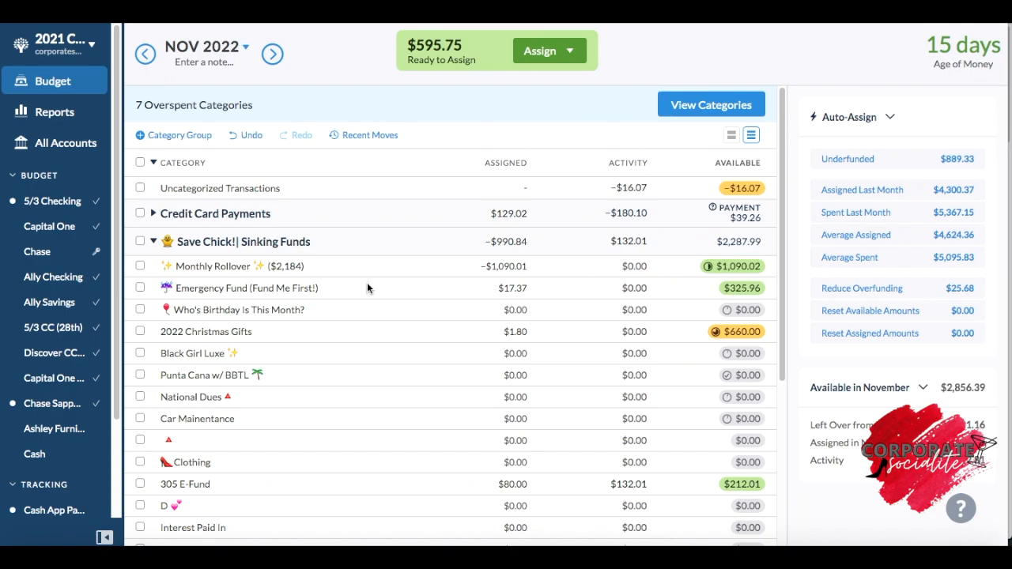
Add 50 to the amount assigned to the Emergency Fund (Fund Me First!) category and deselect it.
click(520, 287)
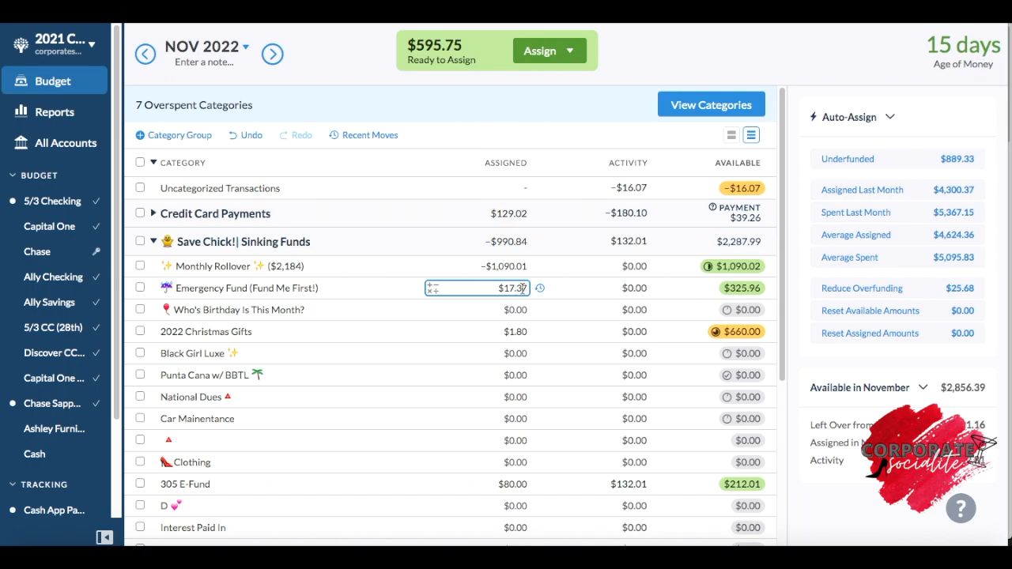
click(529, 289)
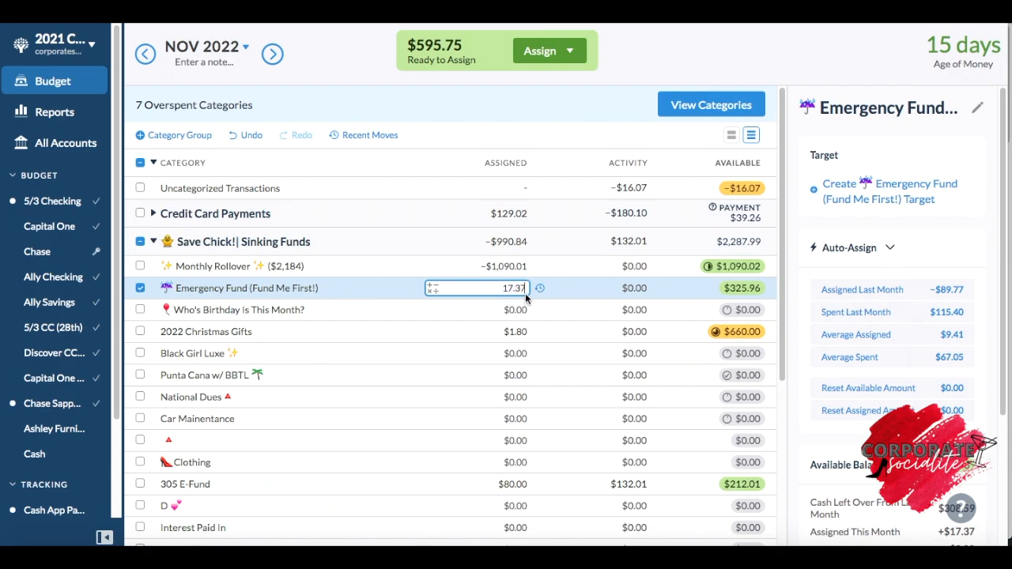
text(+)
text(50)
key(Return)
click(140, 287)
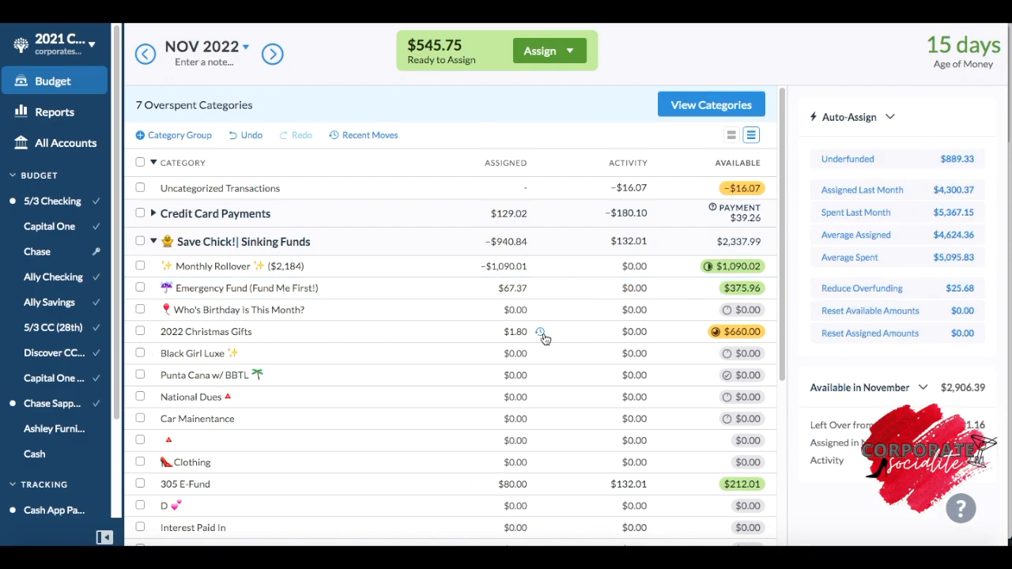
Add half of 183.20 to the amount assigned to 2022 Christmas Gifts and deselect the category.
click(257, 330)
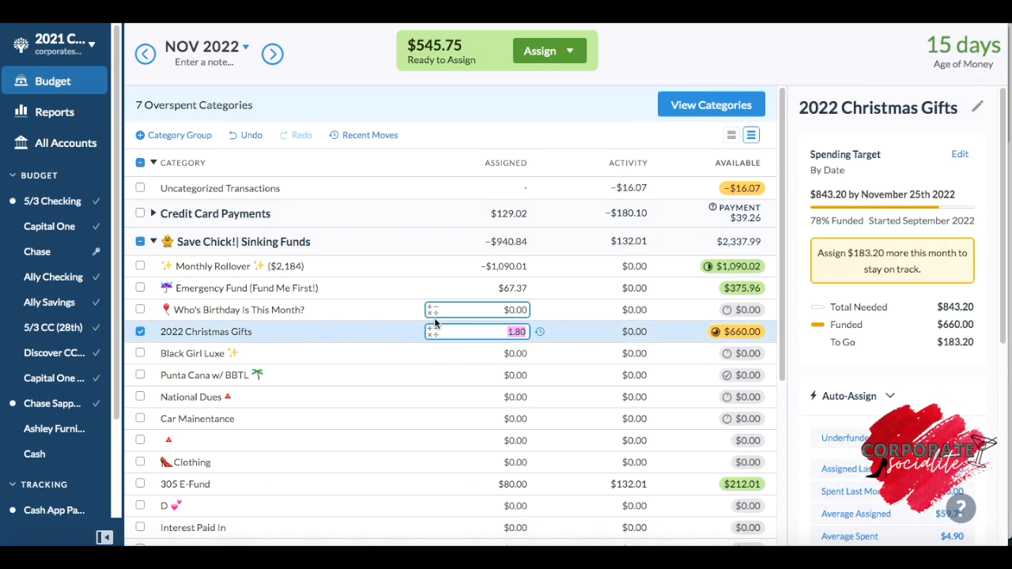
click(528, 331)
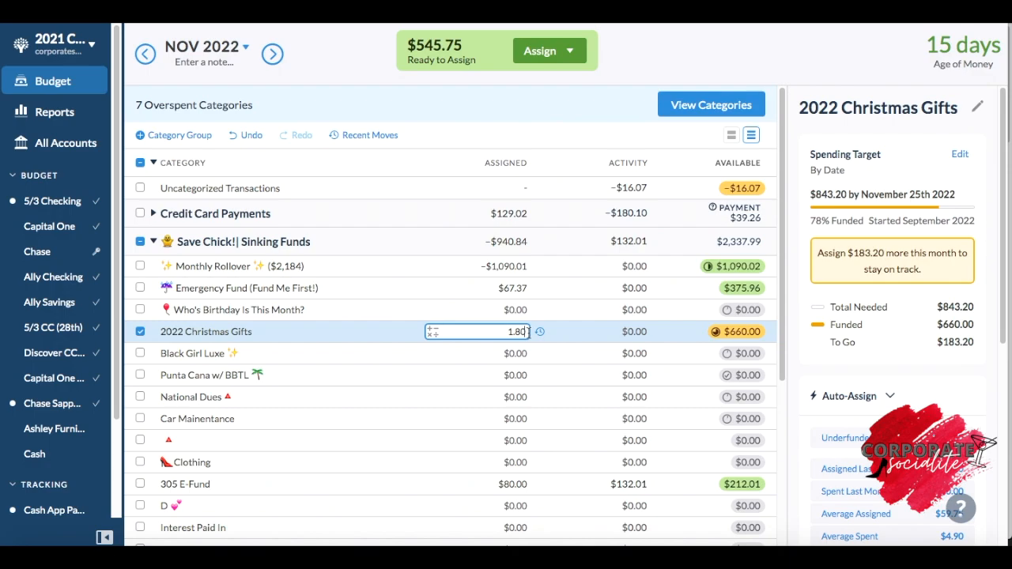
text(+)
text(1.80+()
text(183)
text(.20)
text(/2)
text())
key(Return)
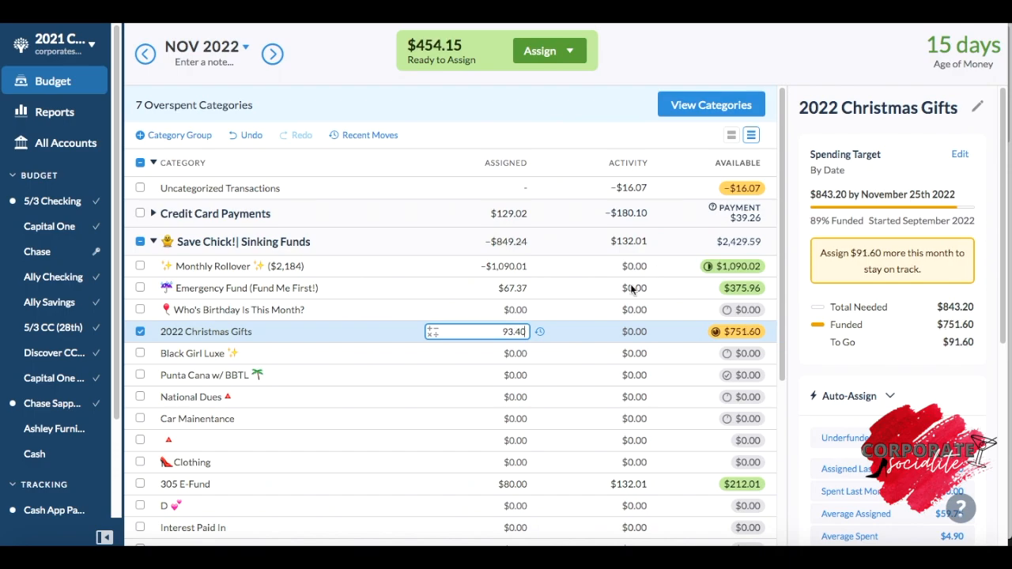
click(140, 331)
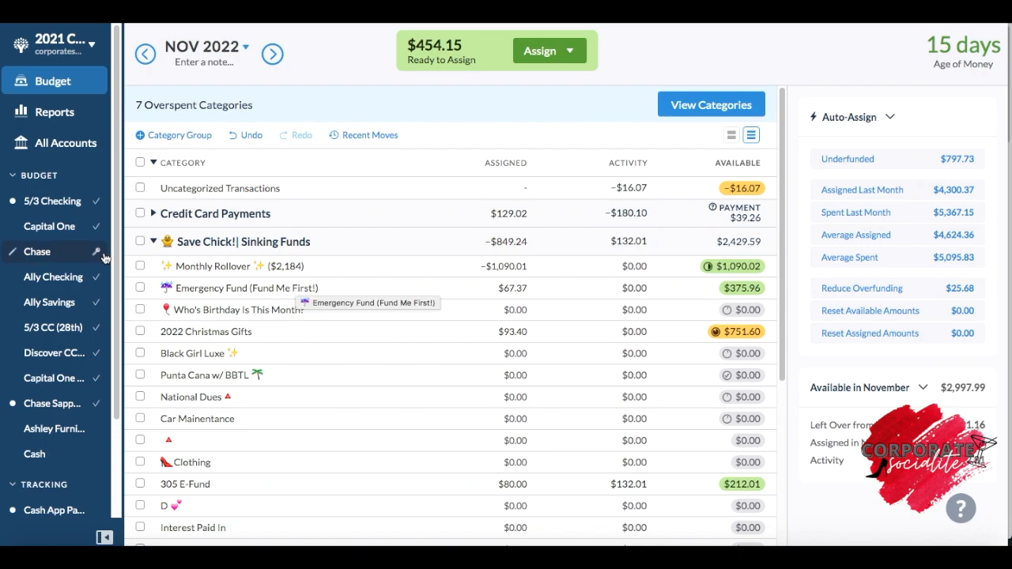
Increase the amount assigned to 305 E-Fund by the difference 300-212.01 and deselect the category.
click(524, 484)
click(523, 484)
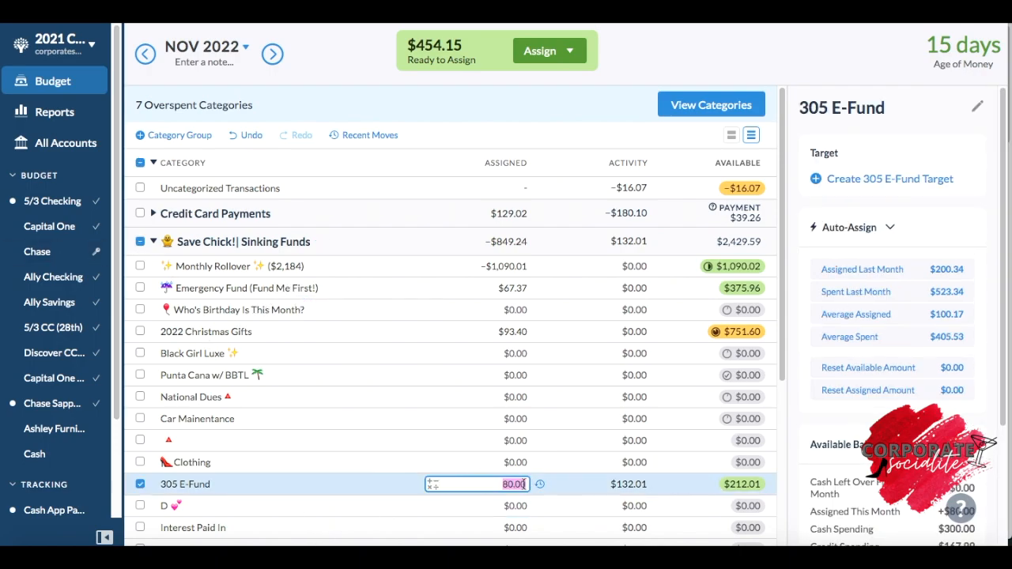
text(+)
text(1)
text(300)
text(-2)
text(12.0)
text(1)
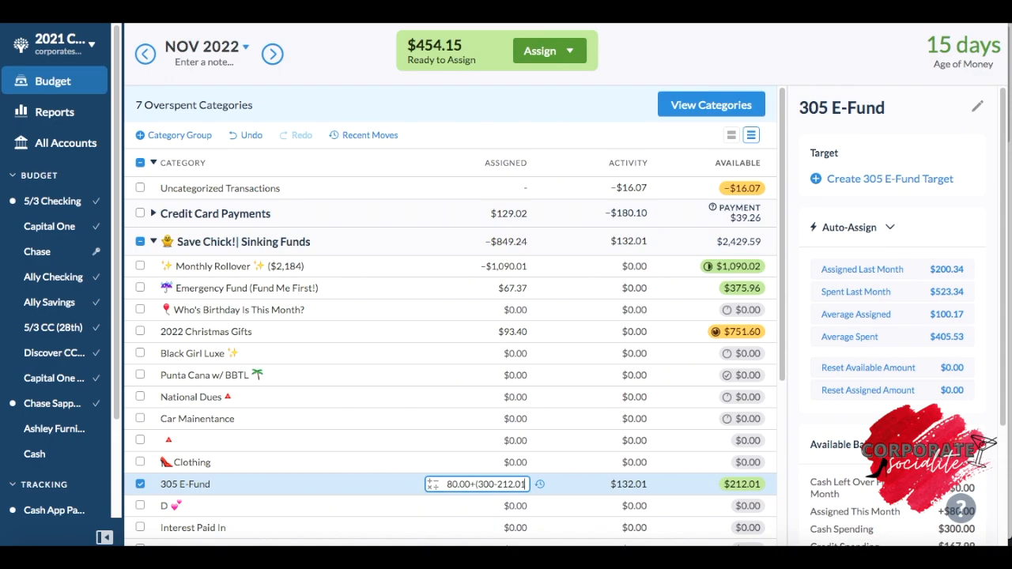
text())
key(Return)
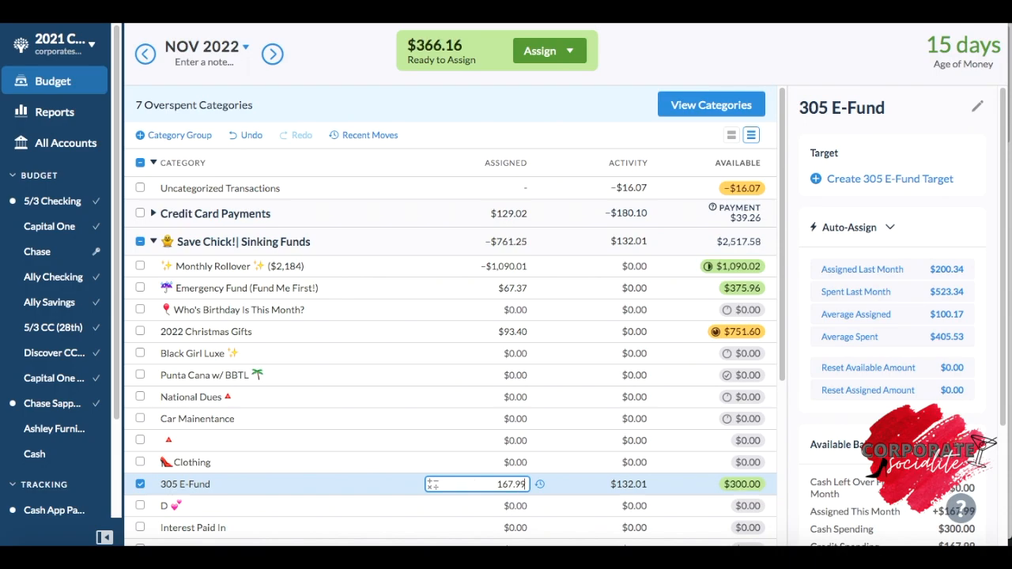
click(140, 484)
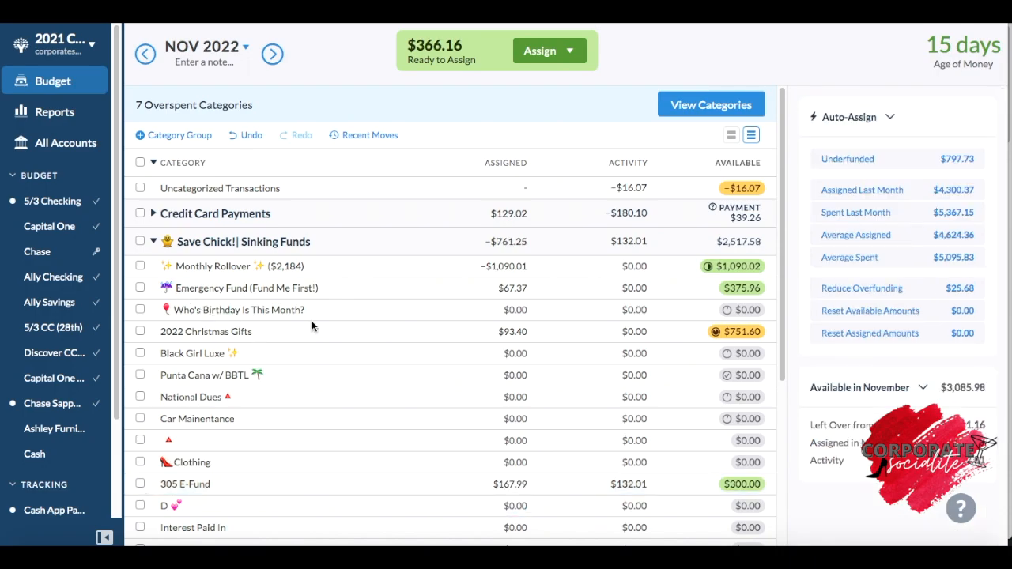
Collapse the sinking funds group and assign $25.00 to Gas in the A Baddie w/ Bills group.
scroll(395, 328, down, 5)
scroll(401, 328, up, 5)
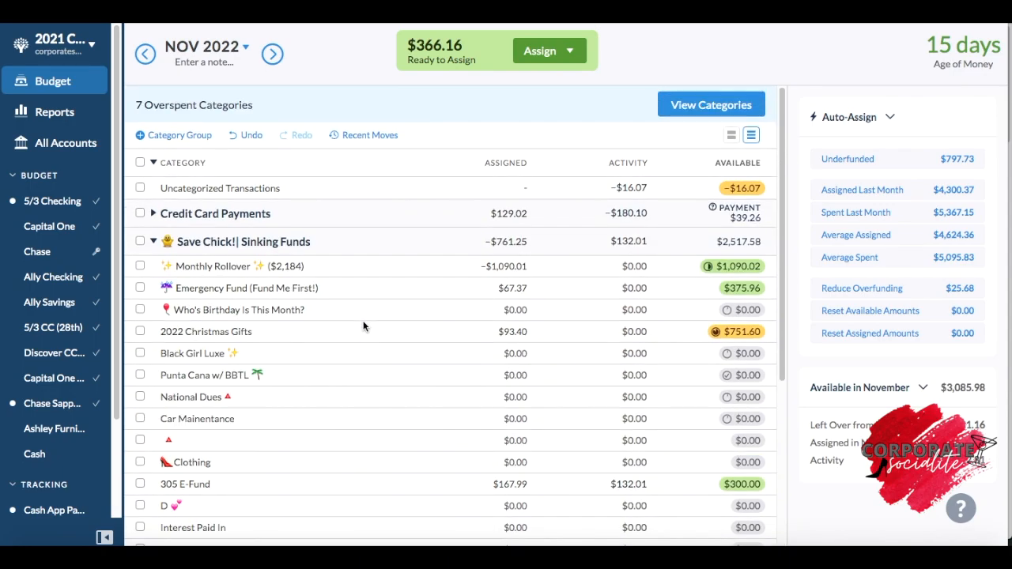
click(154, 241)
click(154, 269)
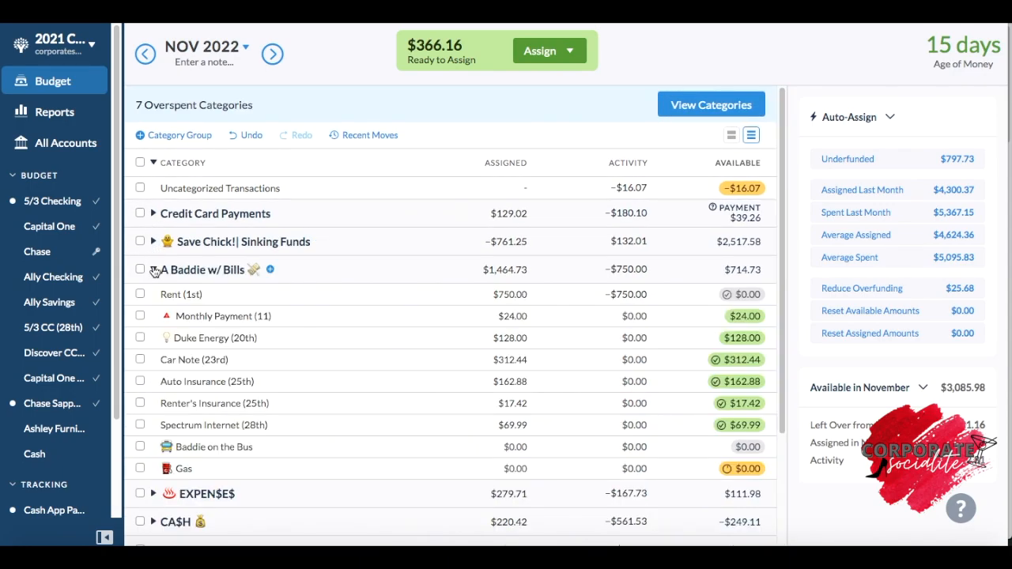
click(154, 269)
click(155, 269)
click(520, 469)
text(25)
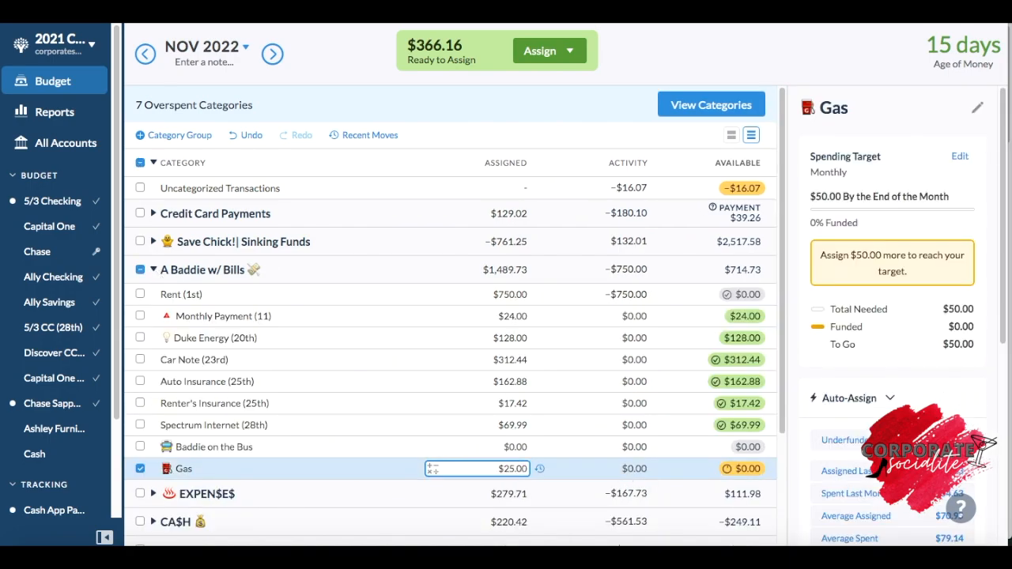
key(Return)
click(140, 468)
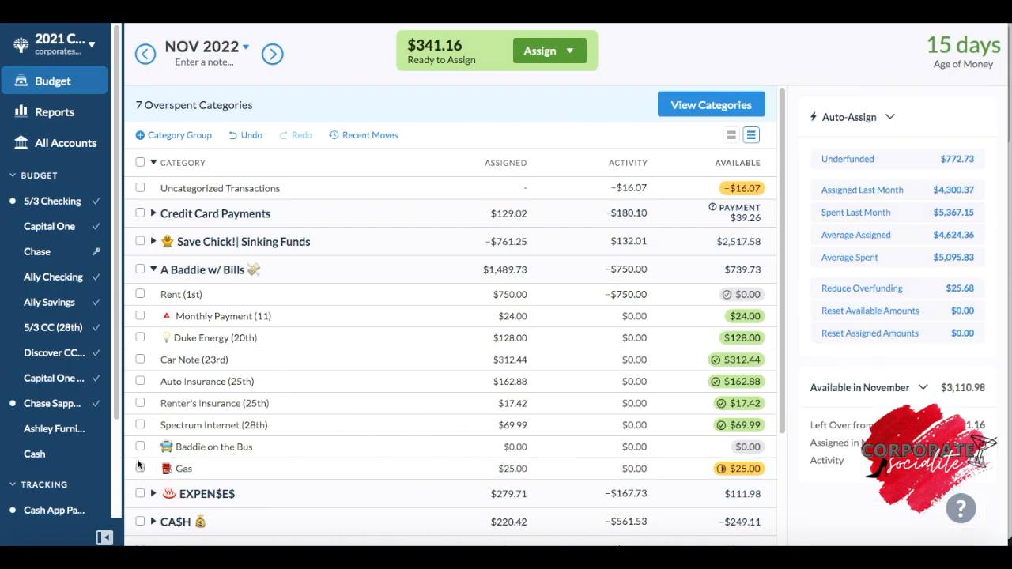
Collapse the bills group and assign $20.00 to Stuff I Forgot to Budget For in the EXPEN$E$ group.
click(153, 269)
click(151, 298)
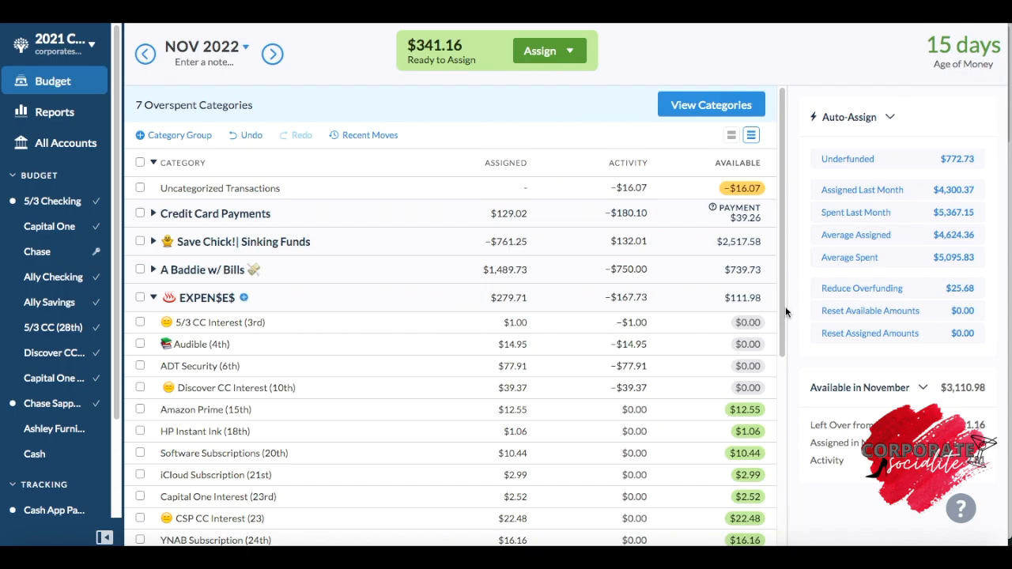
drag(783, 315, 791, 405)
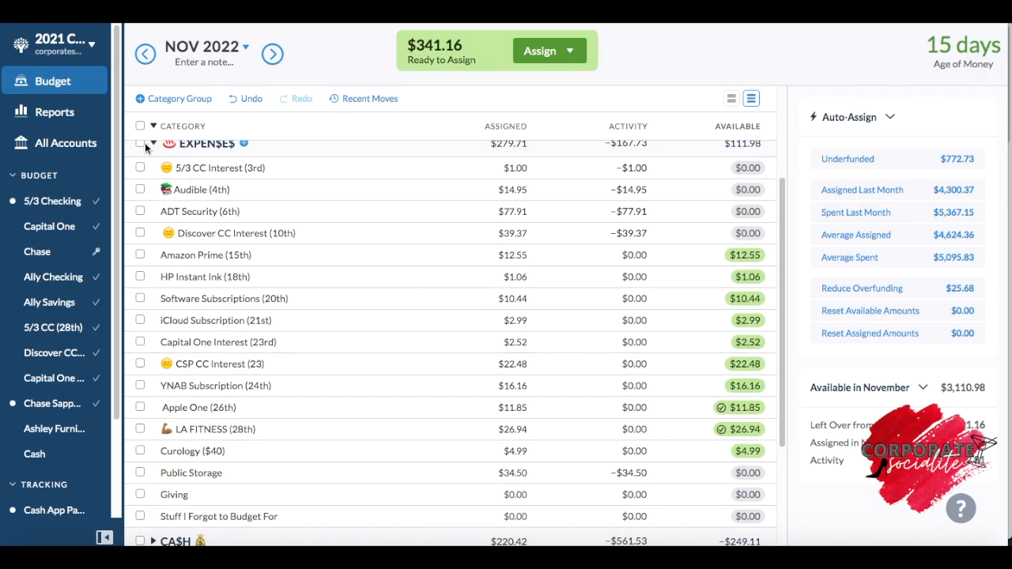
click(490, 516)
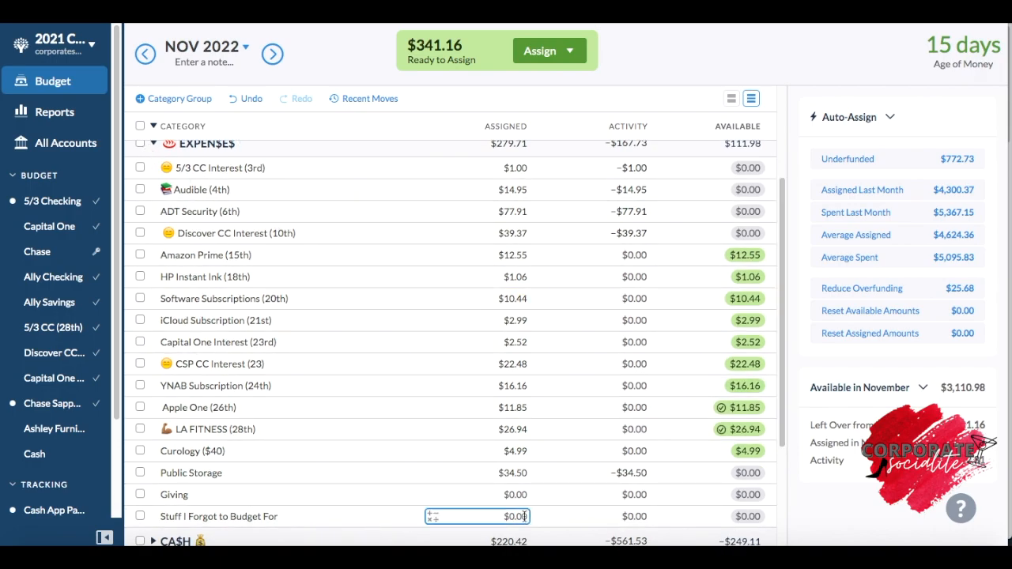
text(20)
key(Return)
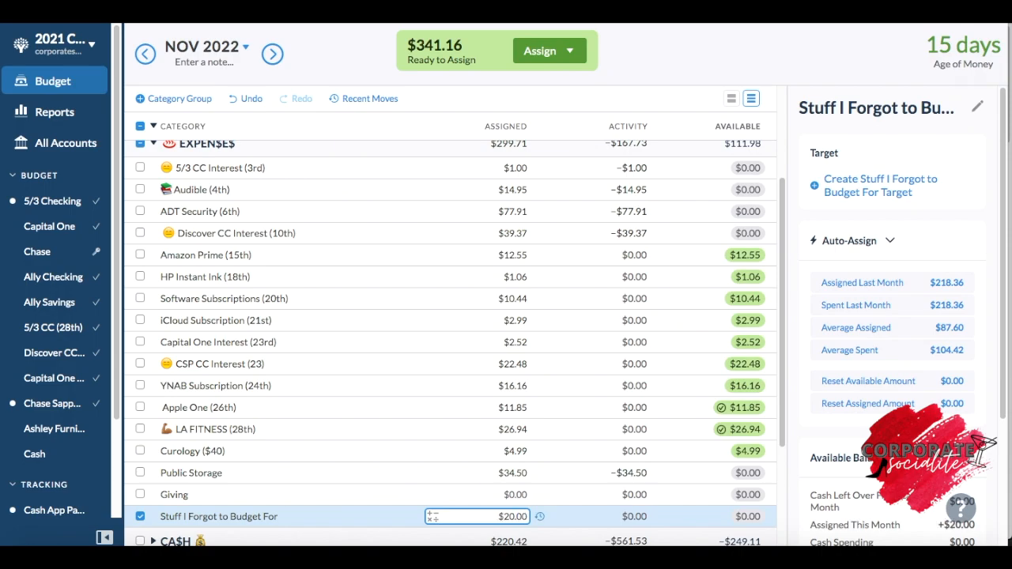
click(153, 144)
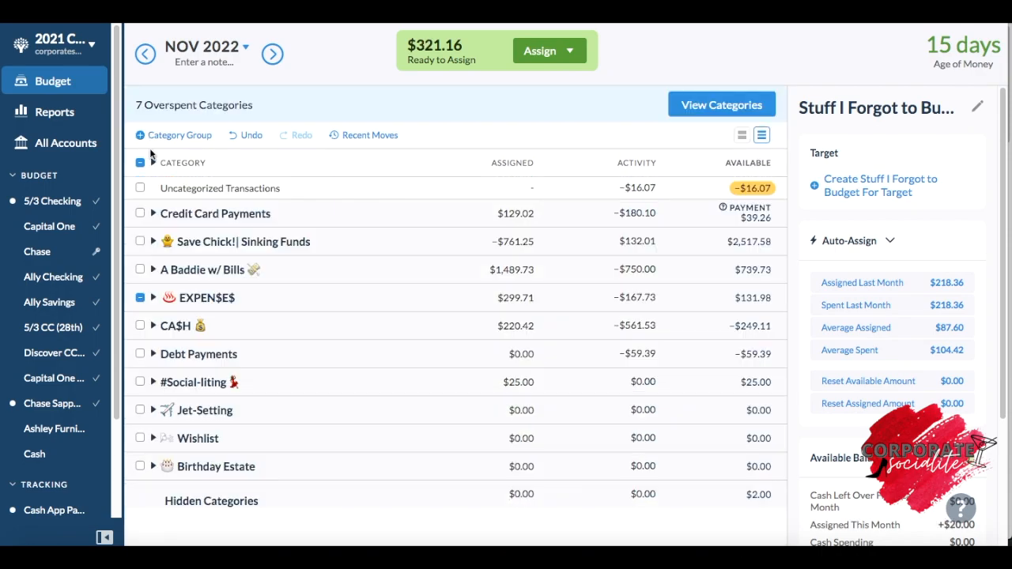
click(139, 298)
Cover the overspending in the CA$H group's Groceries category with money from Ready to Assign.
click(153, 326)
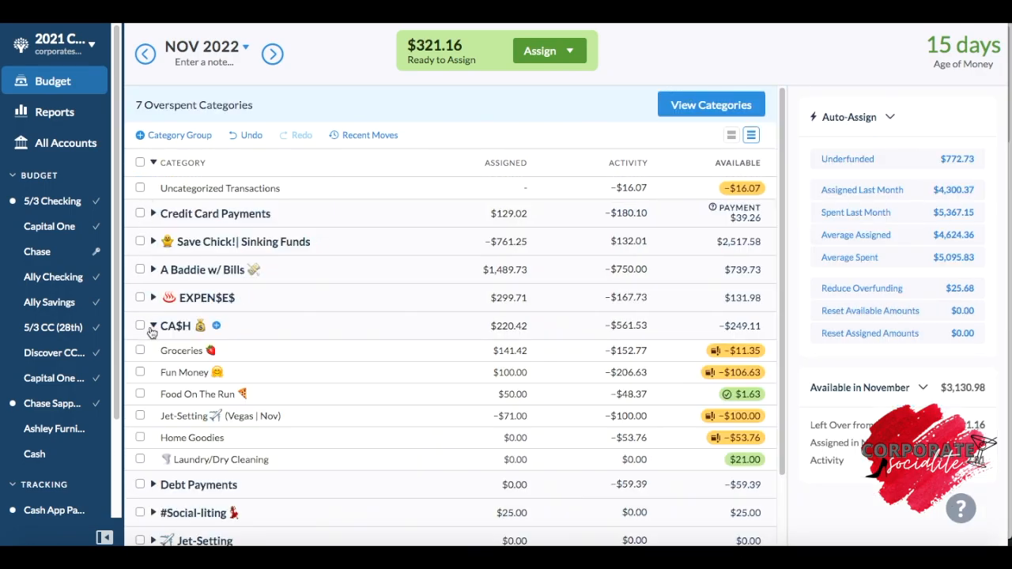
click(721, 352)
click(739, 406)
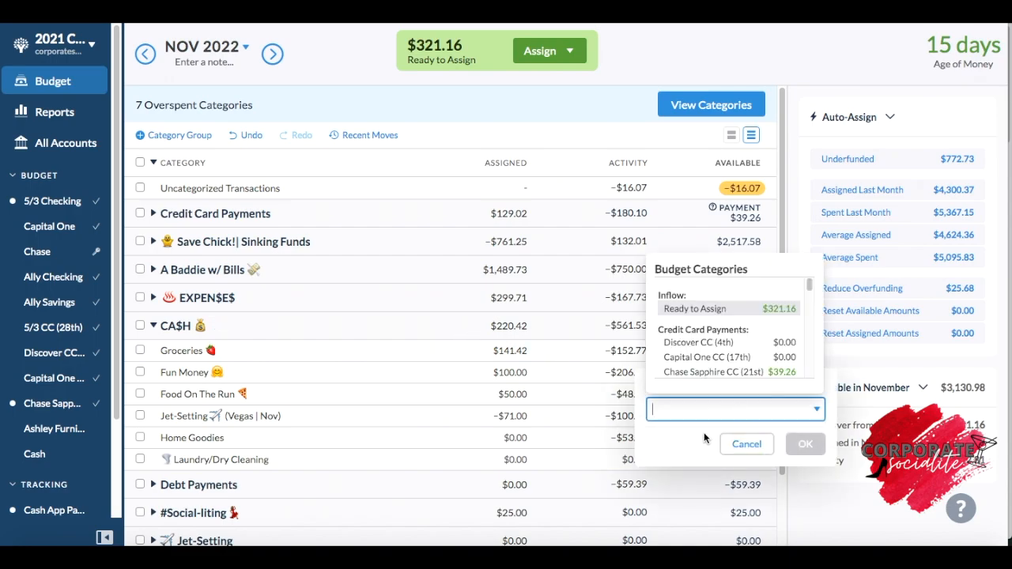
click(731, 307)
click(805, 444)
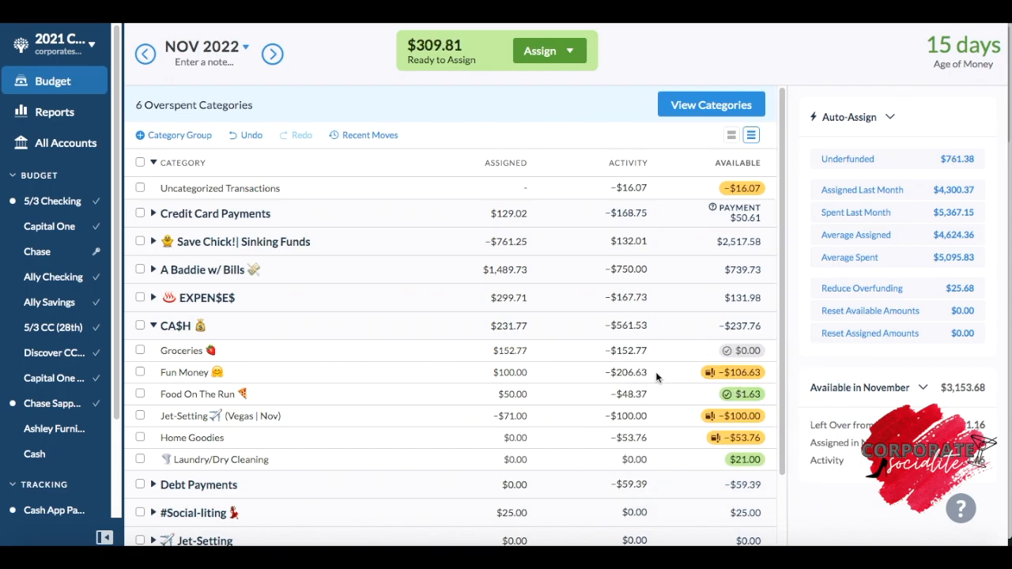
Review the transactions behind the Fun Money category's activity.
click(632, 373)
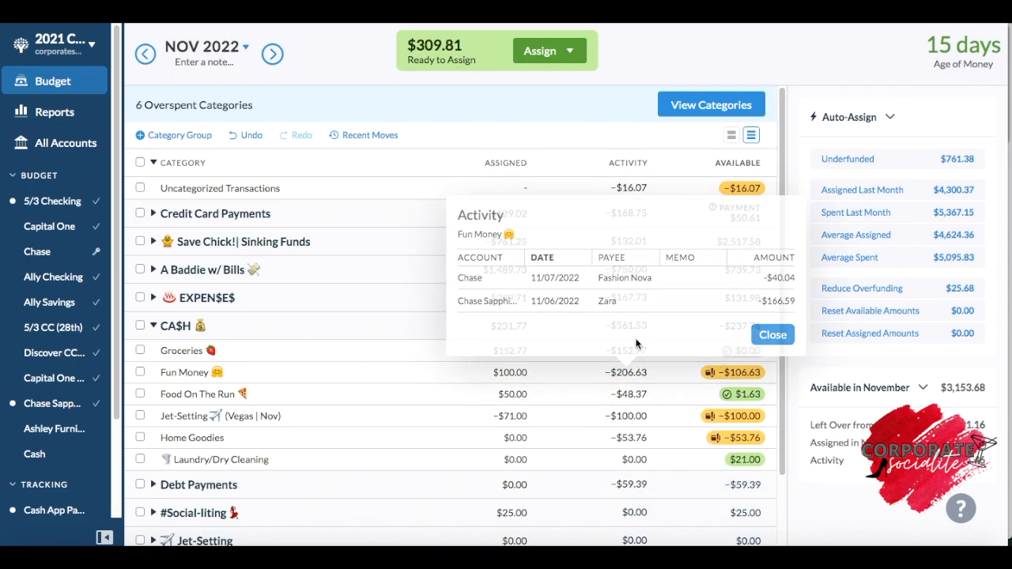
click(760, 335)
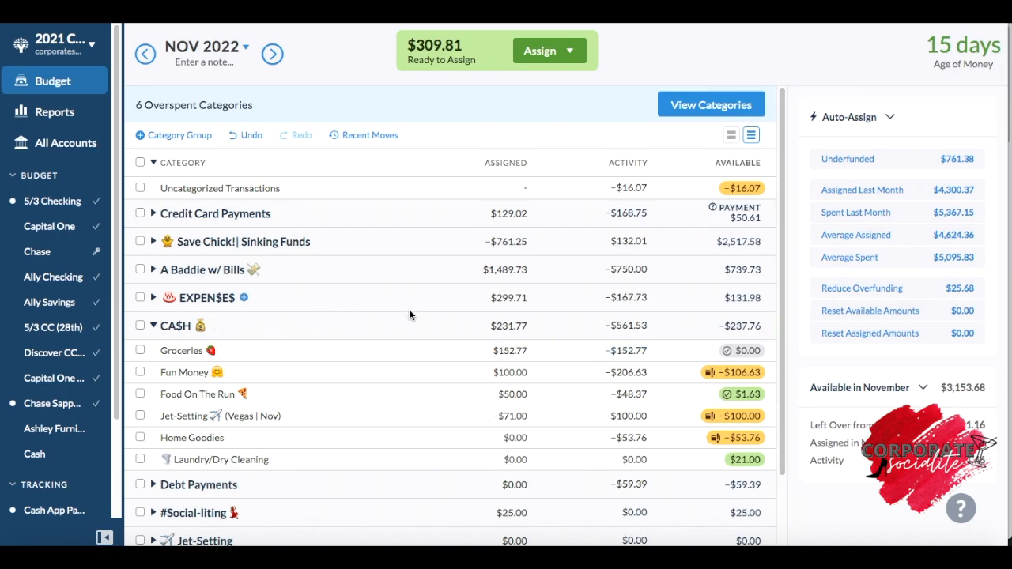
Expand the Debt Payments group and cover the AfterPay overspending with money from Ready to Assign.
scroll(291, 370, down, 1)
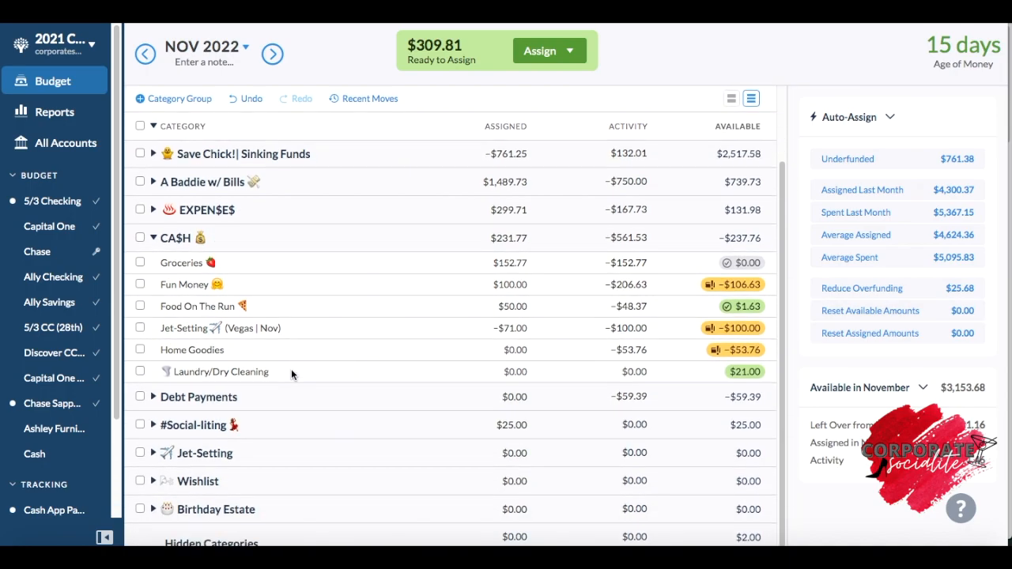
click(153, 397)
scroll(693, 340, up, 1)
scroll(694, 340, down, 2)
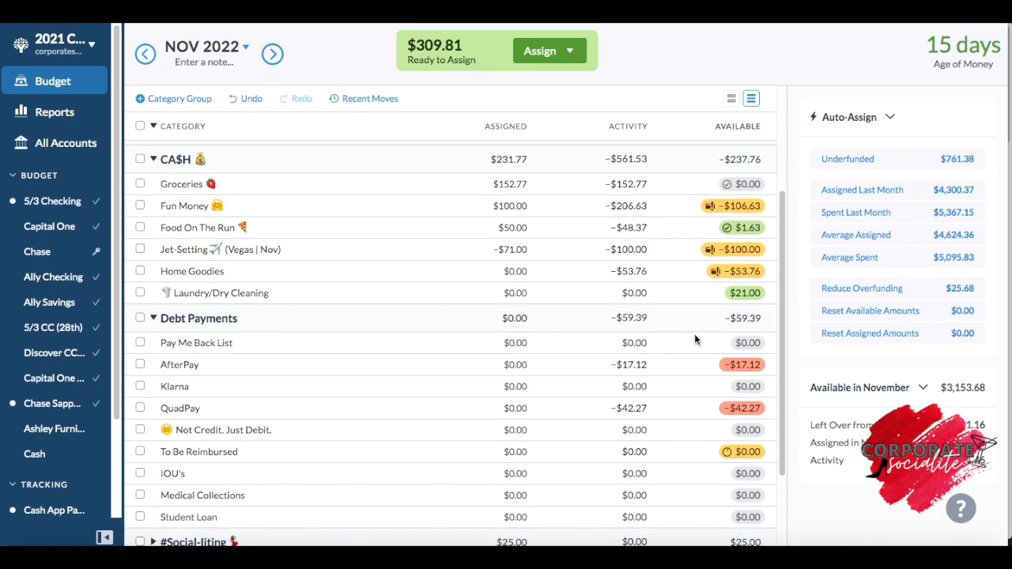
click(725, 368)
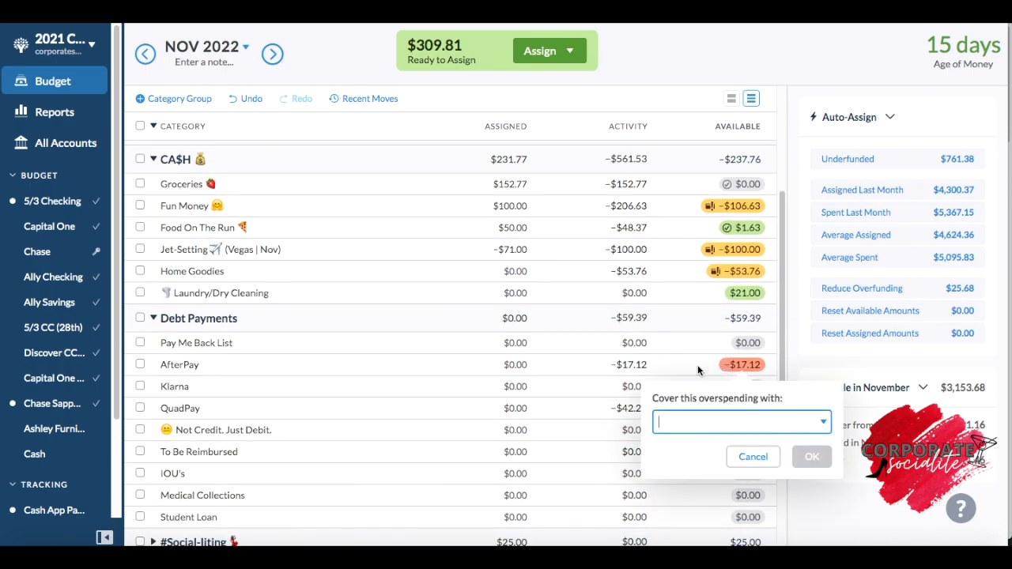
click(751, 456)
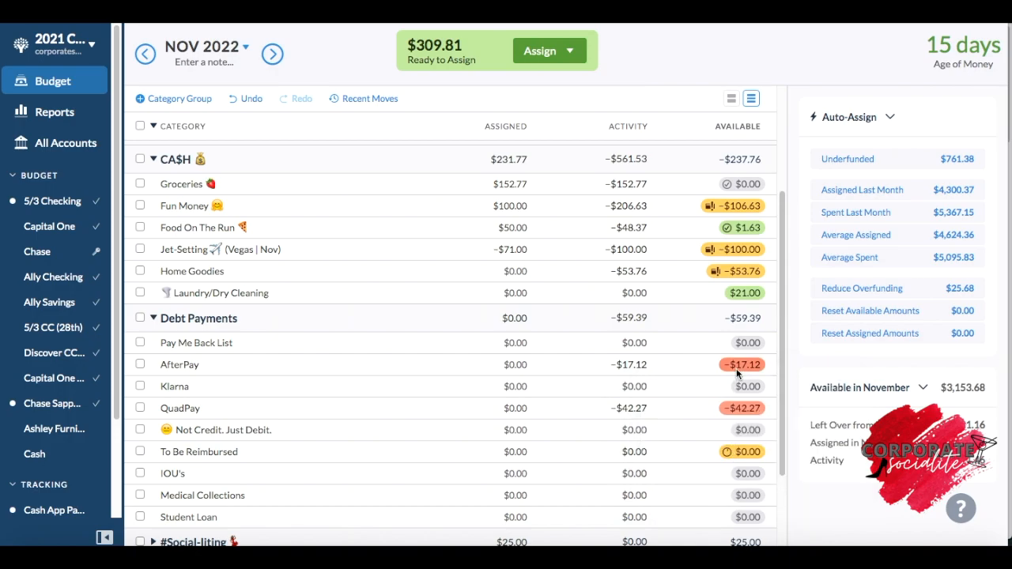
click(737, 368)
click(726, 419)
click(688, 324)
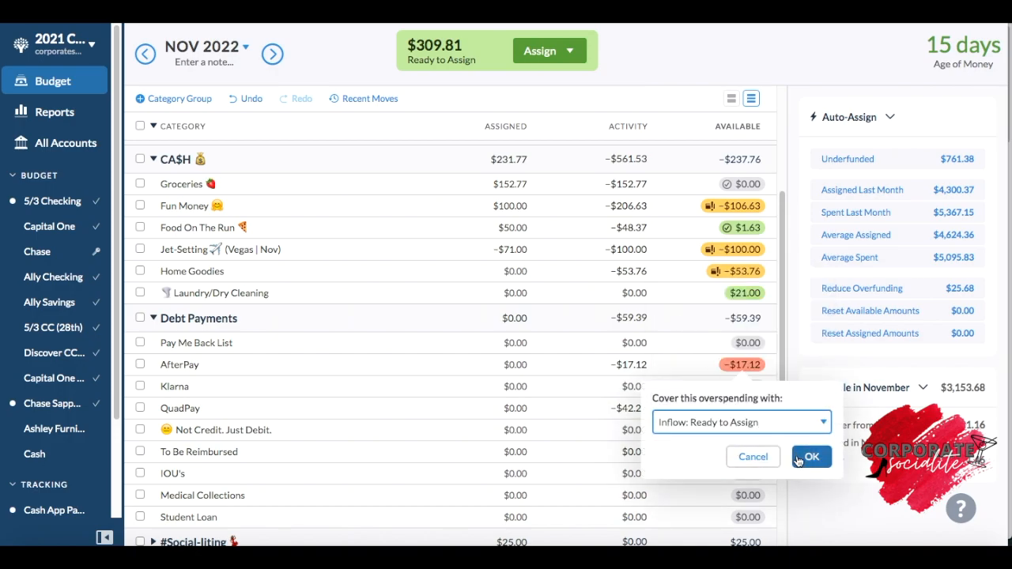
click(806, 457)
Cover the QuadPay overspending with money from Ready to Assign and collapse the Debt Payments group.
click(748, 418)
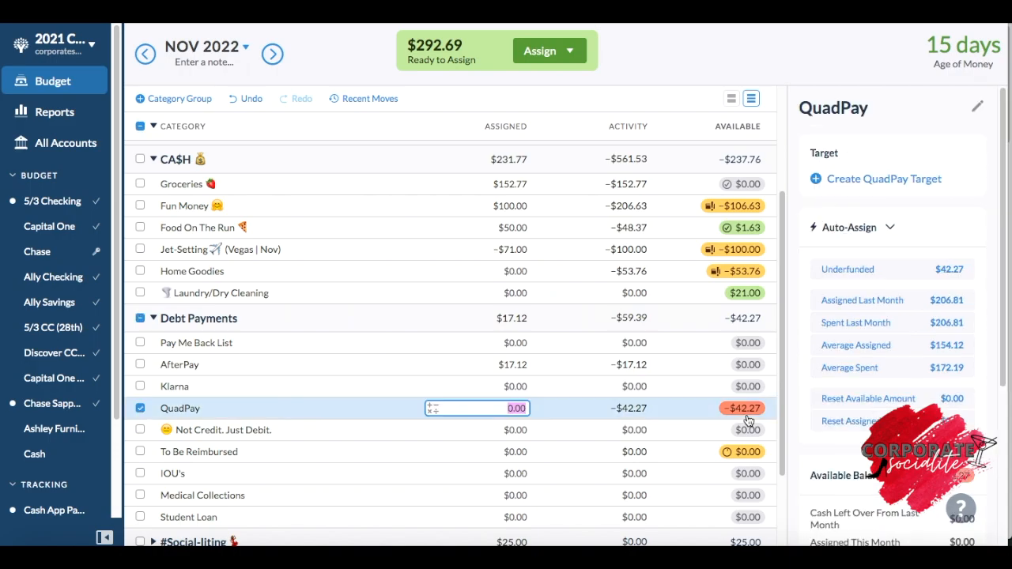
click(747, 419)
click(753, 468)
click(751, 365)
click(806, 499)
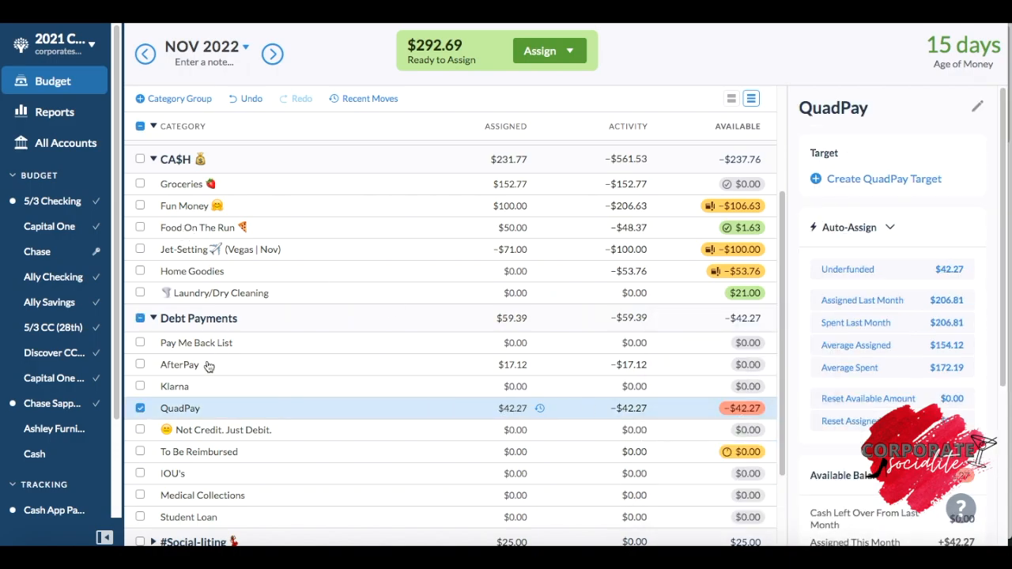
click(141, 410)
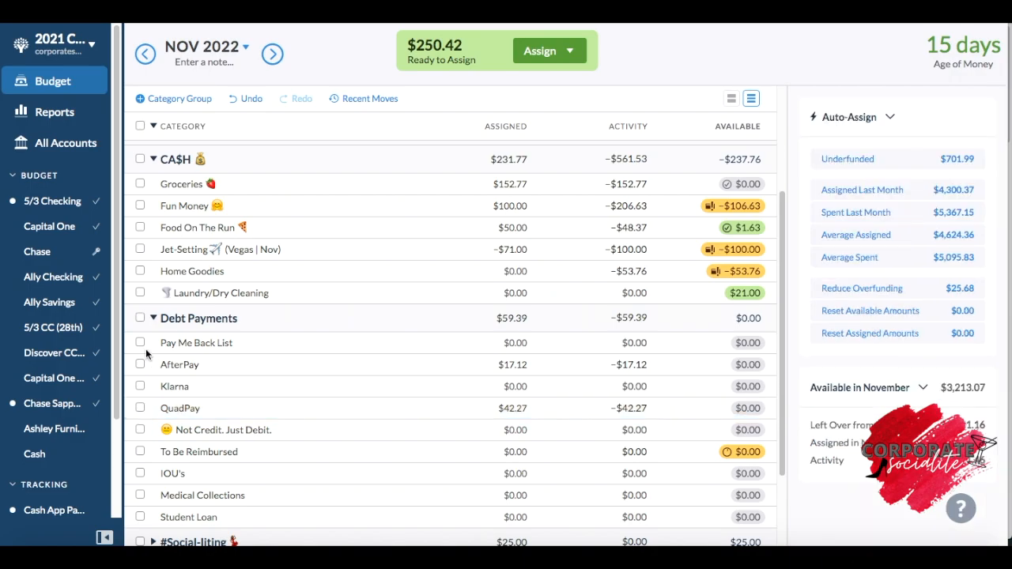
click(153, 317)
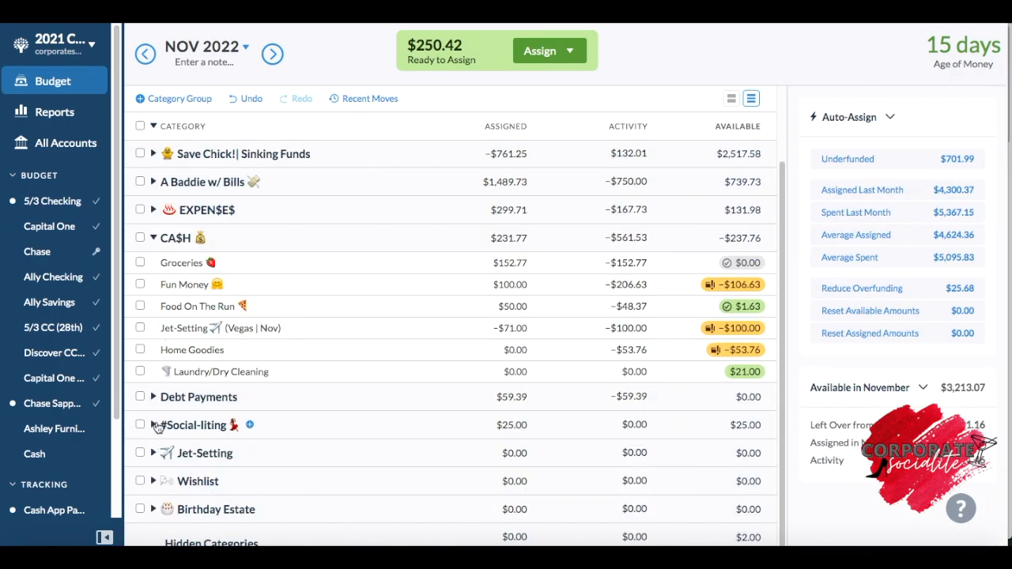
Expand the #Social-liting group and assign $100.00 to Beauty Services.
click(154, 425)
click(518, 450)
text(100)
key(Return)
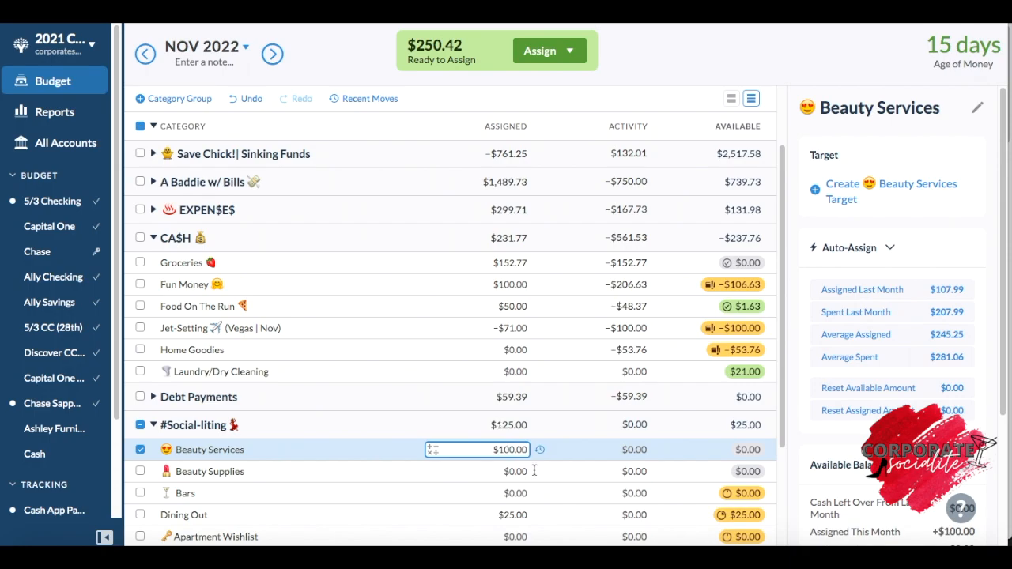
Set the amount assigned to Dining Out in the #Social-liting group to $60.00.
click(518, 512)
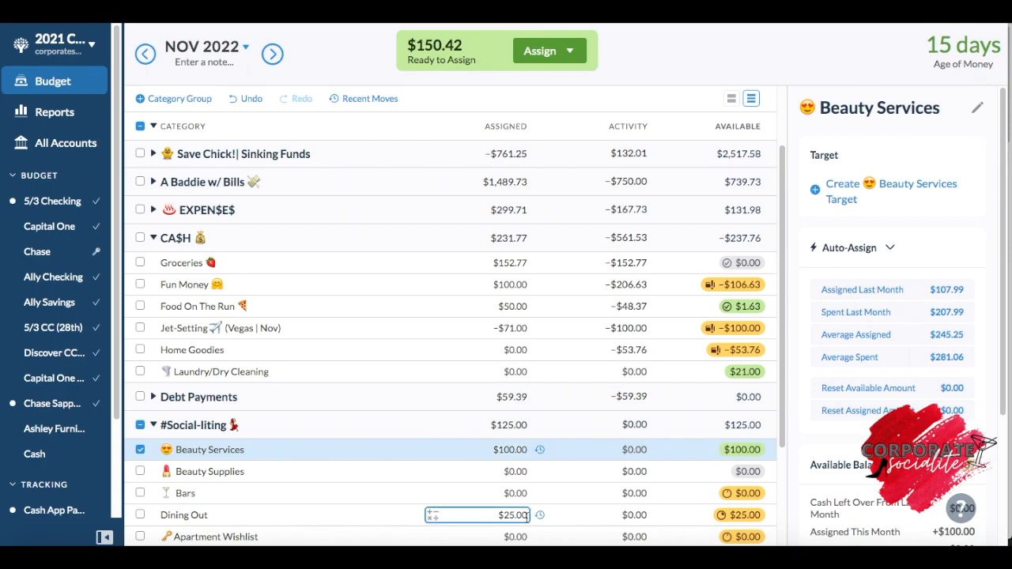
click(526, 515)
click(526, 515)
text(+(60)
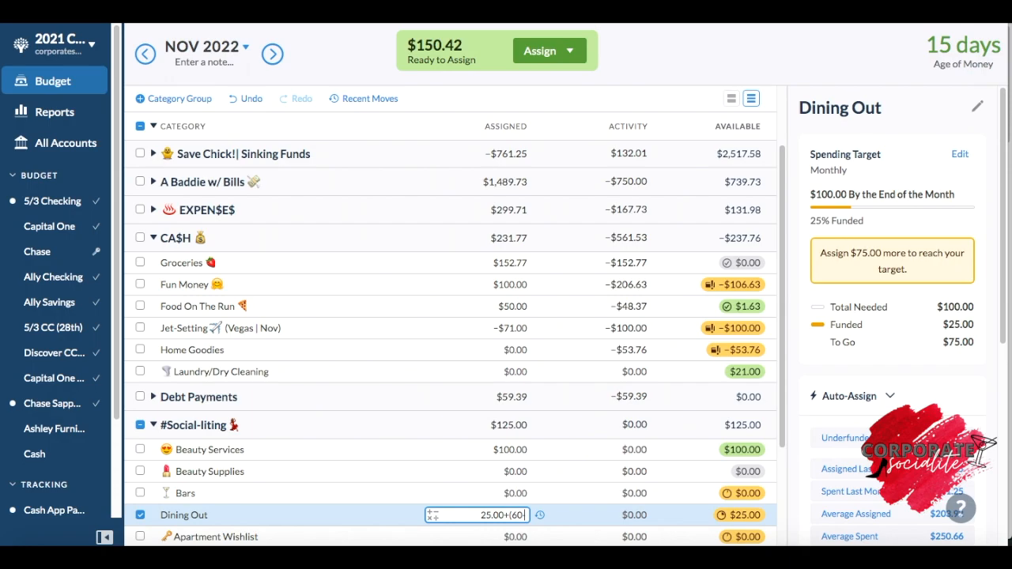
text(5)
key(Return)
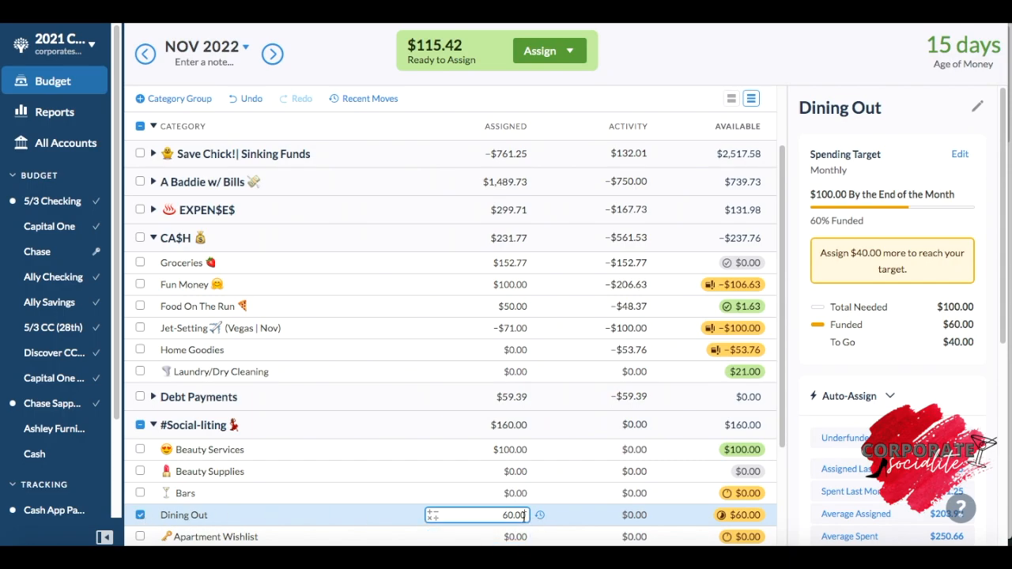
Add $10 to the Dining Out assignment so it totals $70.00, and deselect the category.
key(Up)
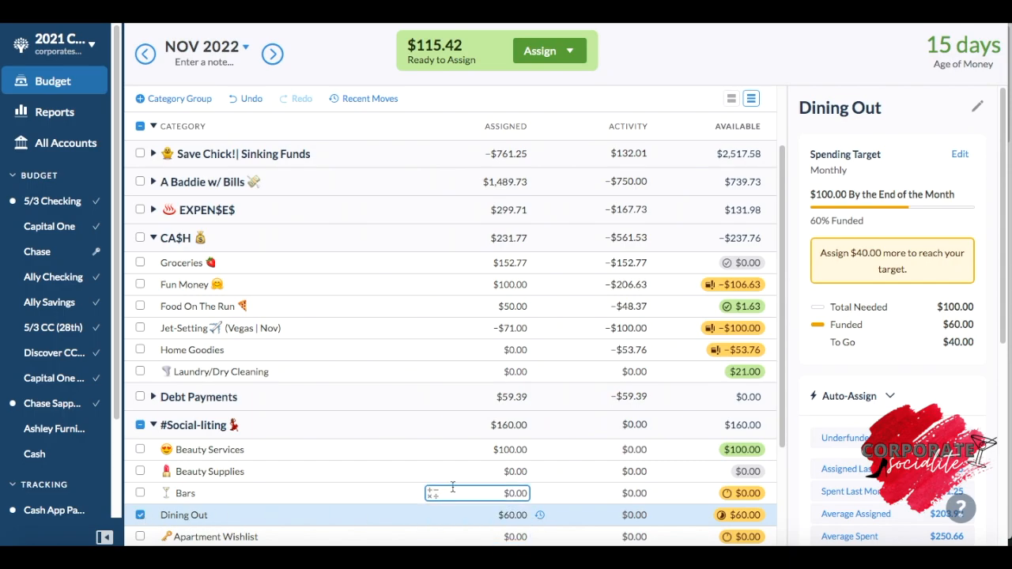
key(Down)
click(528, 514)
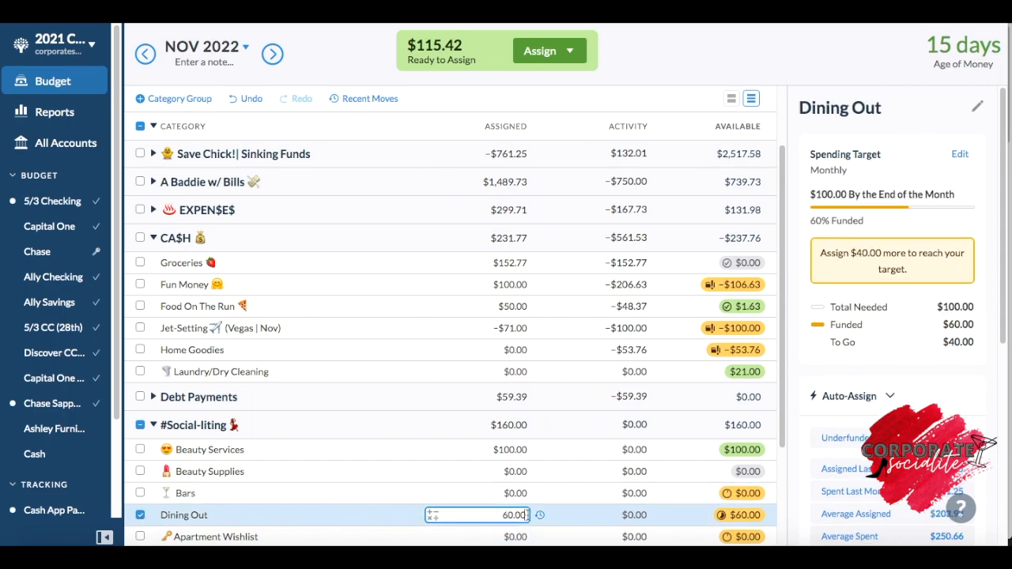
text(+5)
key(BackSpace)
text(10)
key(Return)
click(140, 514)
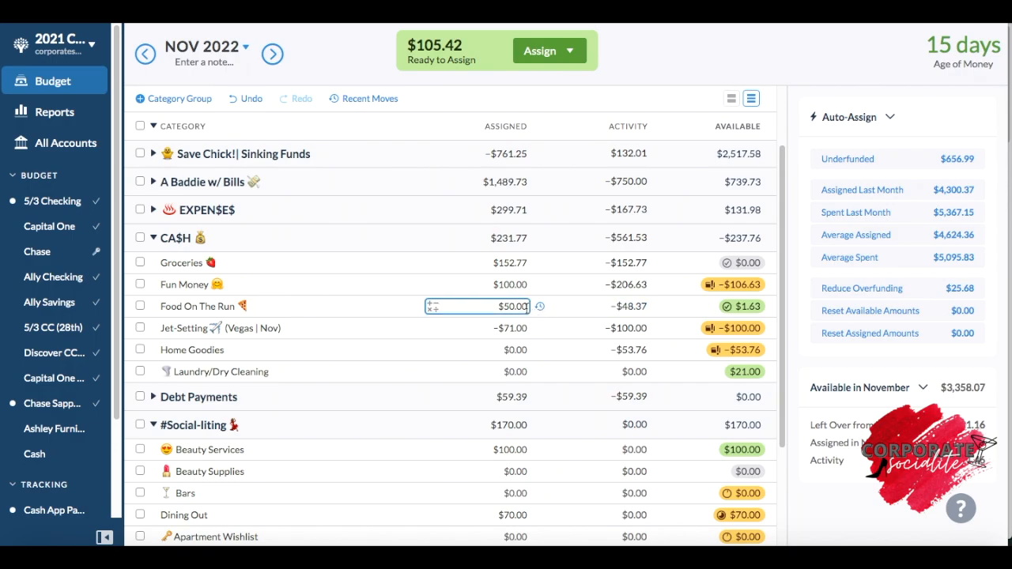
Cover the overspending in the CA$H group's Home Goodies category with money from Ready to Assign.
click(525, 308)
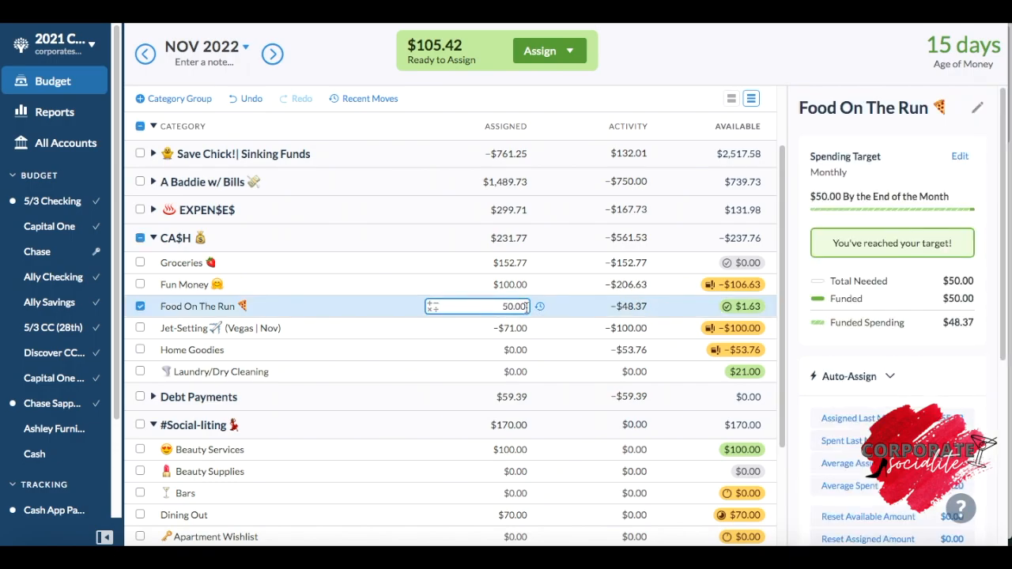
click(720, 353)
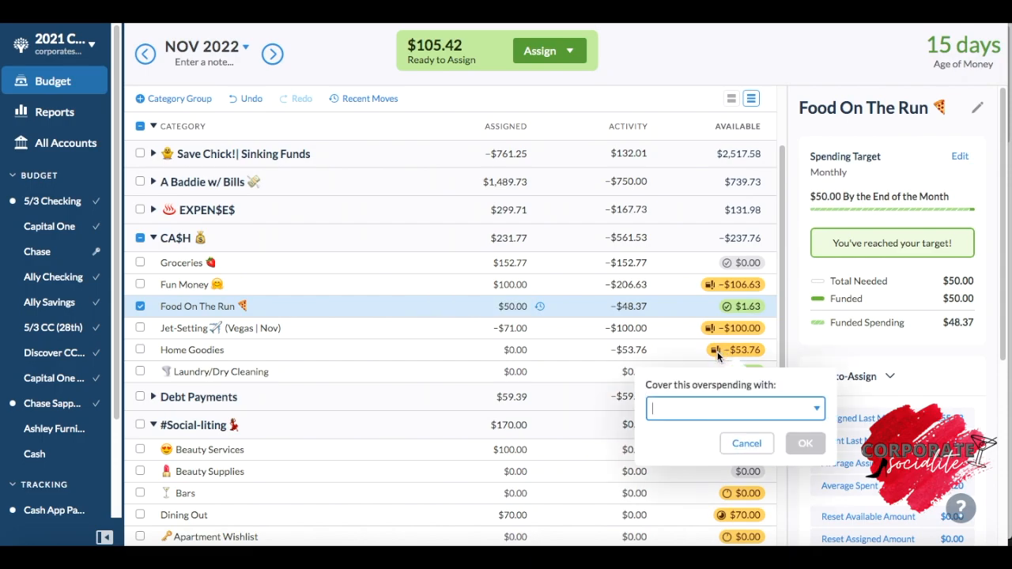
click(720, 315)
click(804, 443)
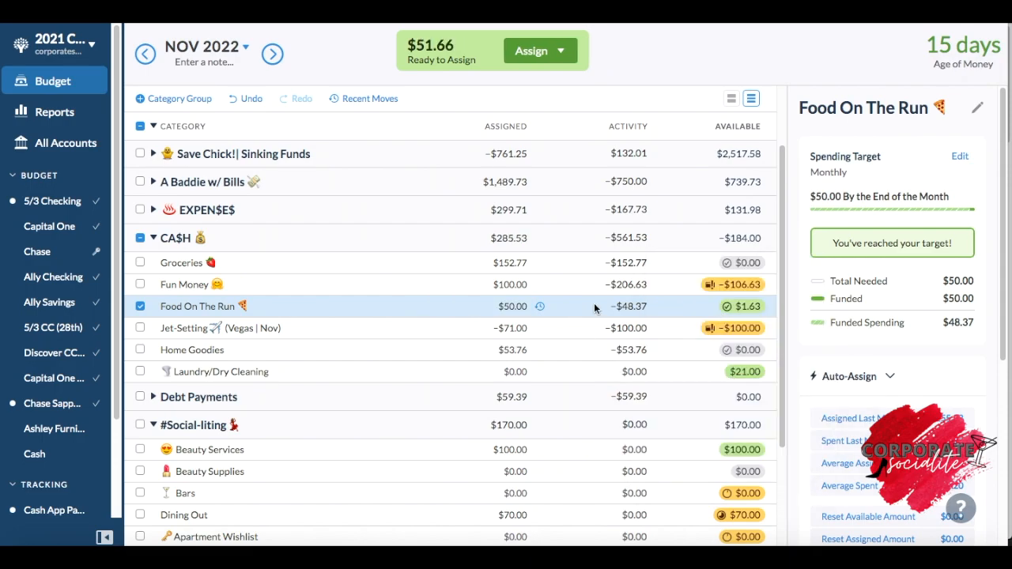
Add $10 to the Food On The Run assignment in the CA$H group so it totals $60.00.
click(524, 306)
click(526, 306)
text(+)
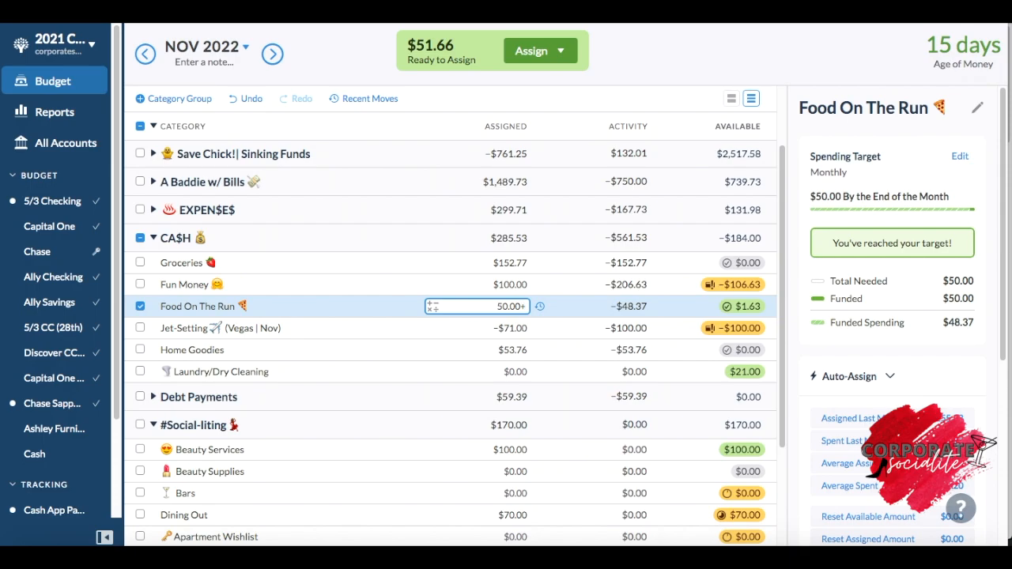
text(10)
key(Return)
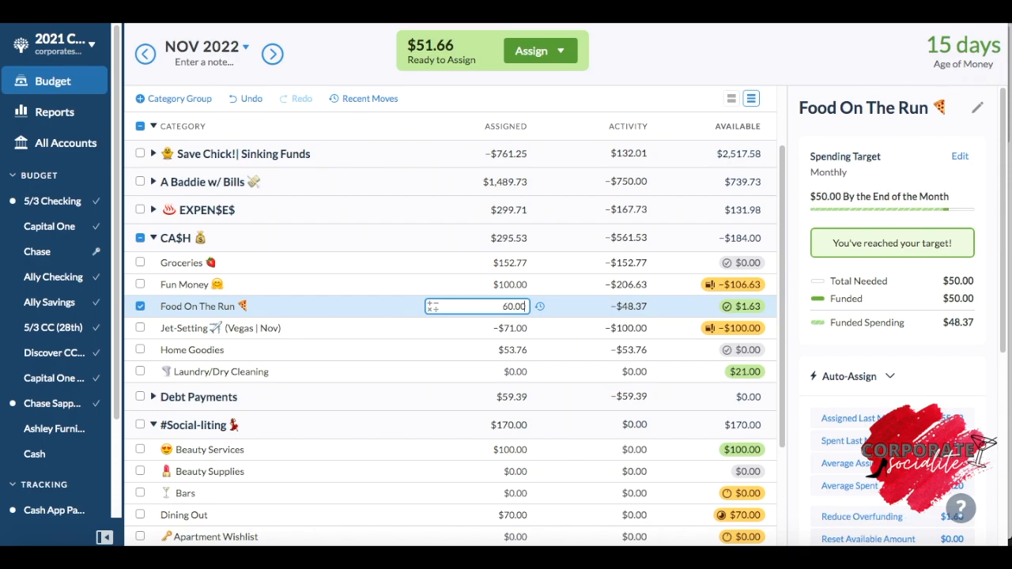
click(502, 263)
click(502, 263)
click(524, 262)
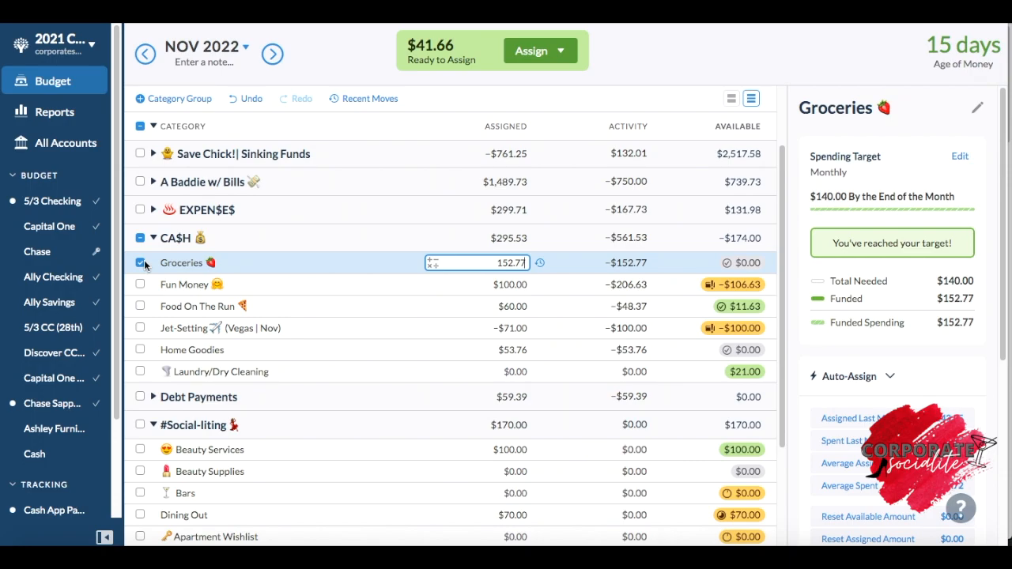
click(141, 263)
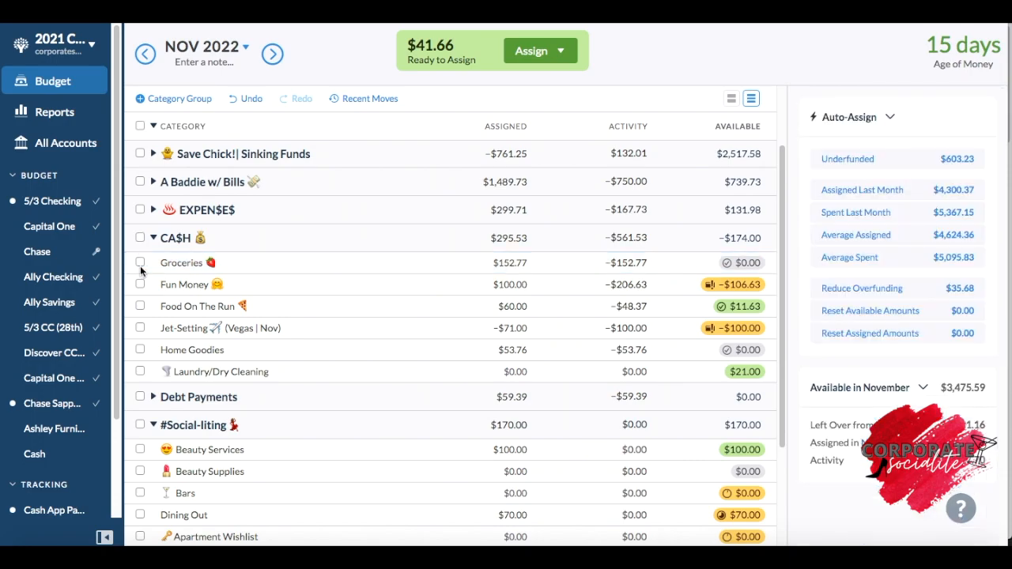
click(154, 210)
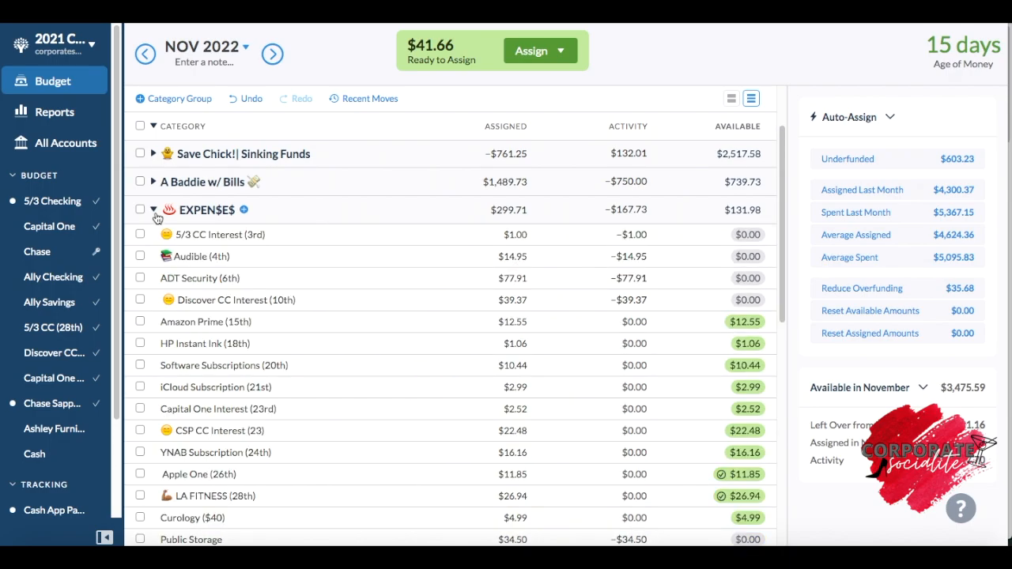
click(155, 211)
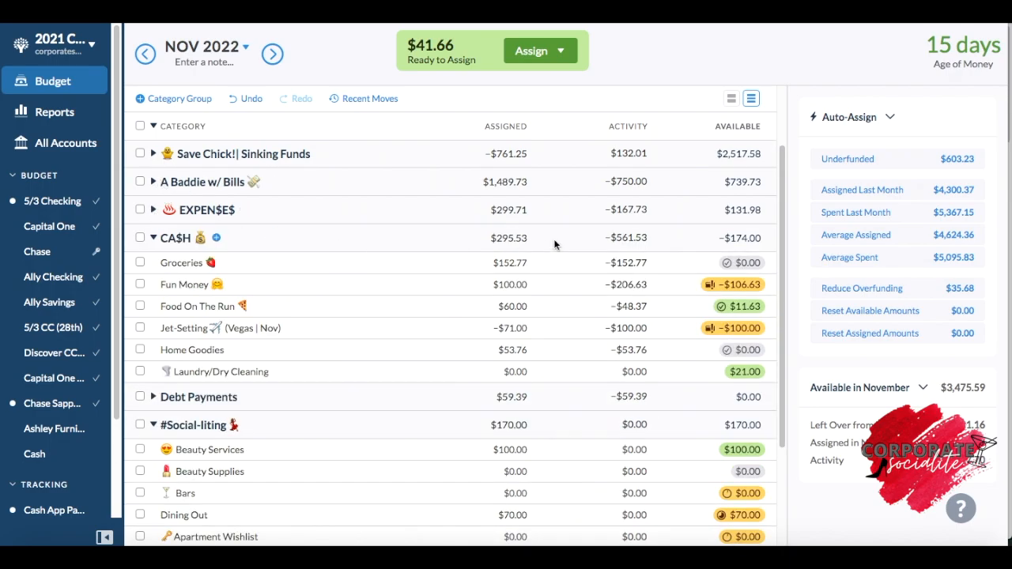
Add the remaining $41.66 to the Jet-Setting (Vegas | Nov) assignment in the CA$H group and deselect the category.
click(512, 328)
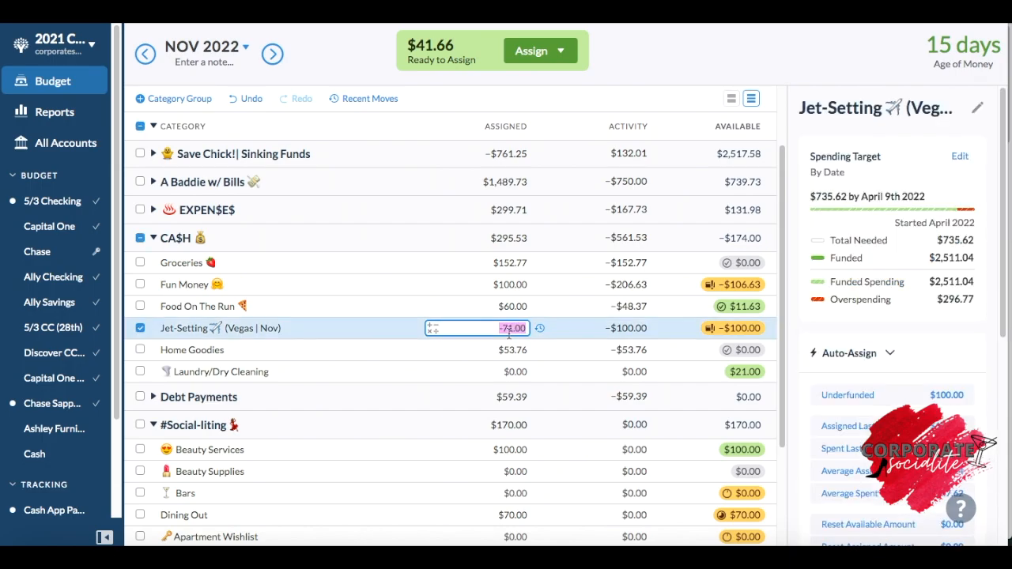
click(524, 328)
text(+41.66)
key(Return)
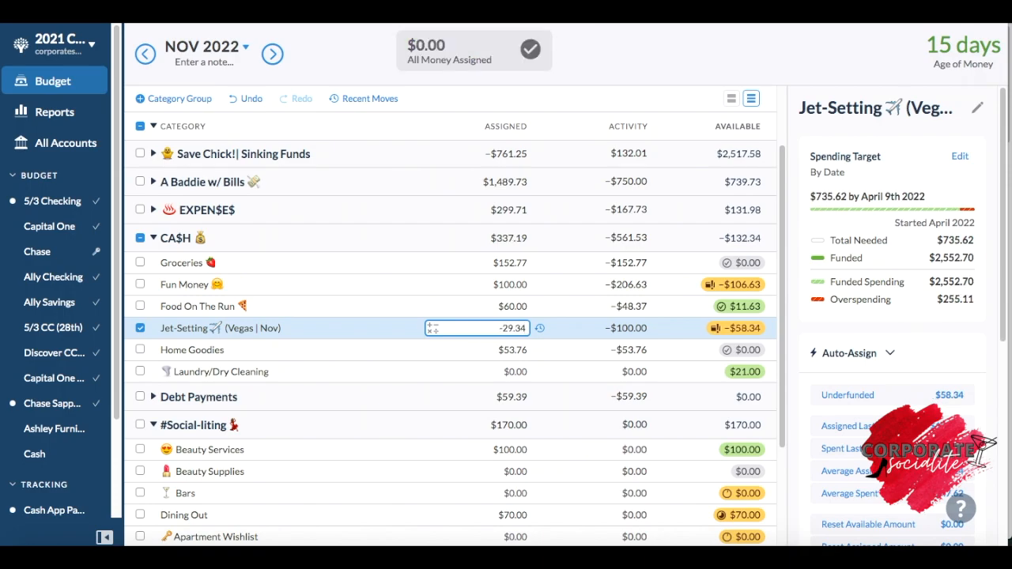
click(140, 327)
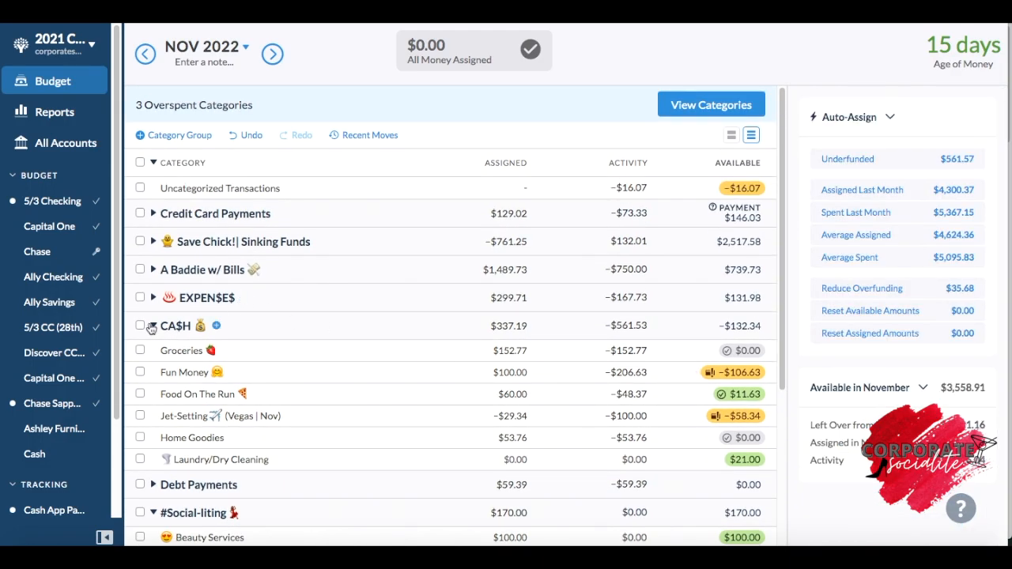
Review the categories inside each group from Credit Card Payments through Debt Payments, leaving all groups including #Social-liting collapsed.
click(154, 326)
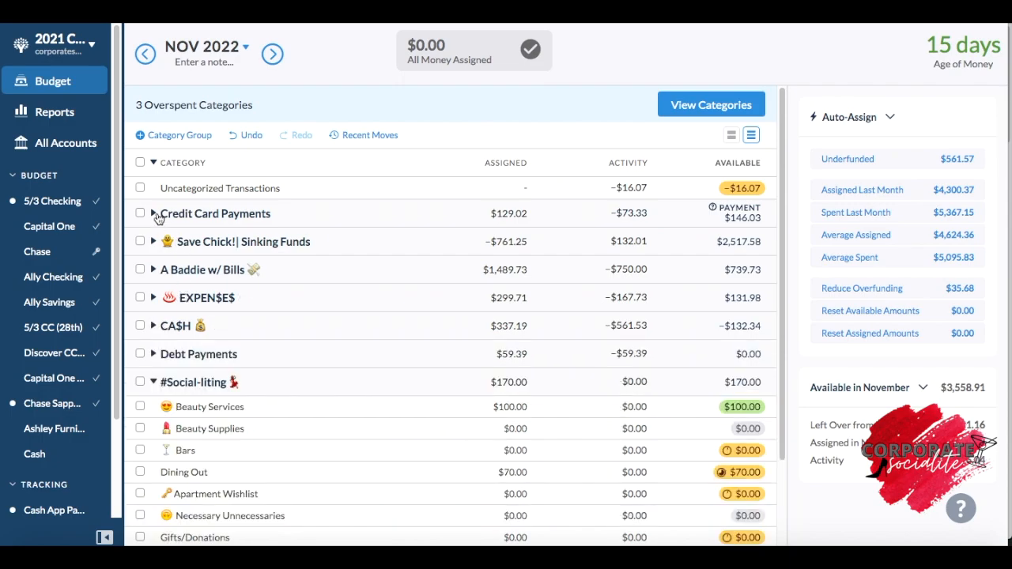
click(154, 213)
click(154, 214)
click(153, 241)
click(153, 241)
click(153, 269)
click(153, 270)
click(153, 297)
click(152, 297)
click(154, 272)
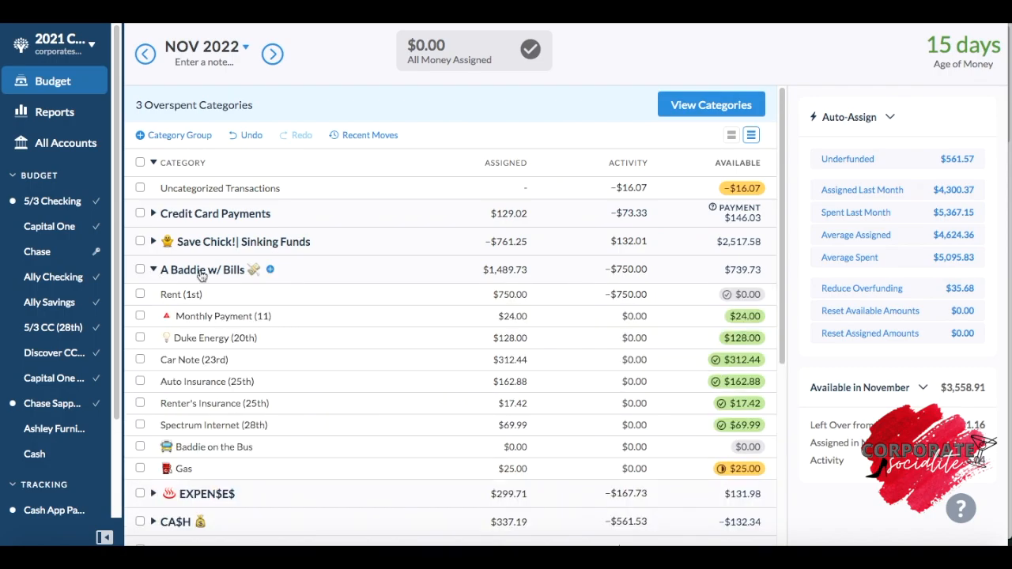
click(151, 275)
click(154, 327)
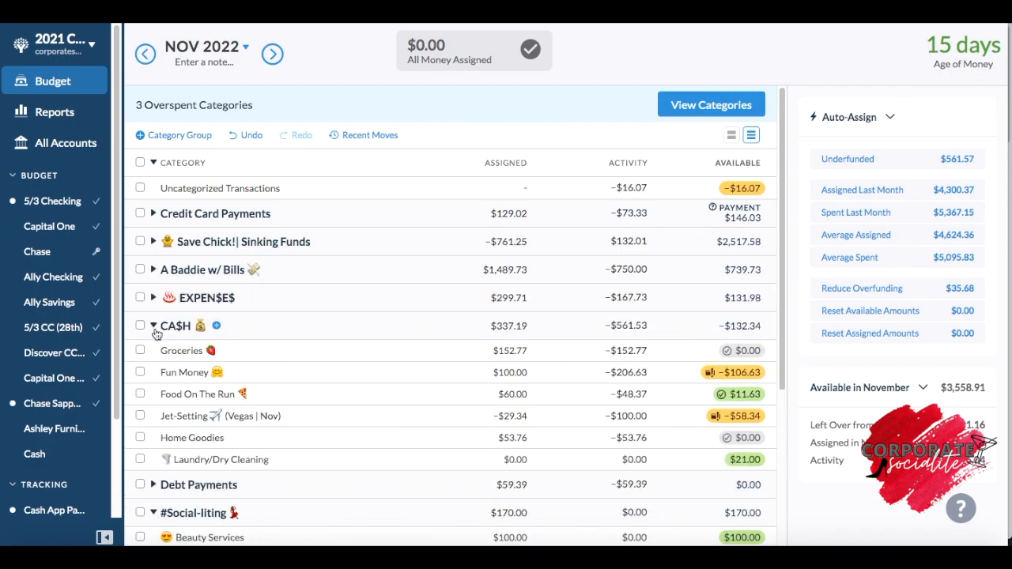
click(153, 326)
click(153, 354)
click(154, 355)
click(153, 382)
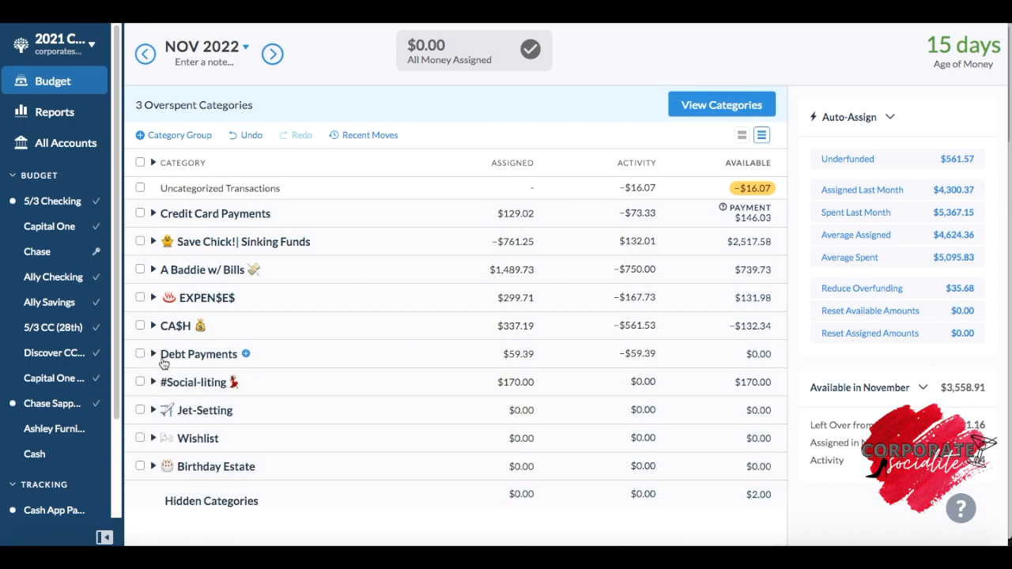
Examine the overspent categories and the individual cards in the Credit Card Payments group, leaving the group collapsed.
click(695, 104)
click(153, 213)
click(154, 214)
click(688, 106)
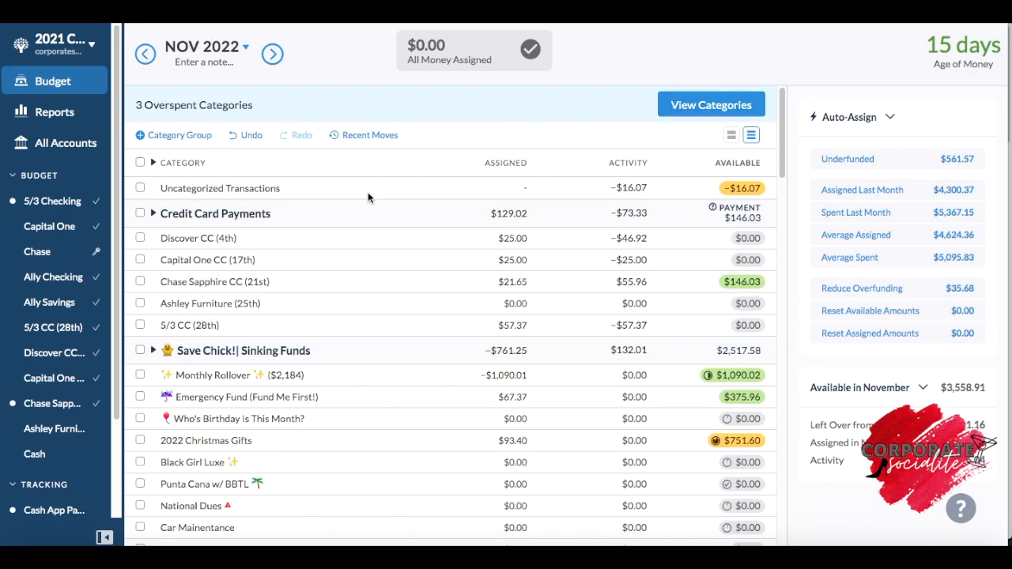
click(264, 212)
click(285, 211)
click(154, 213)
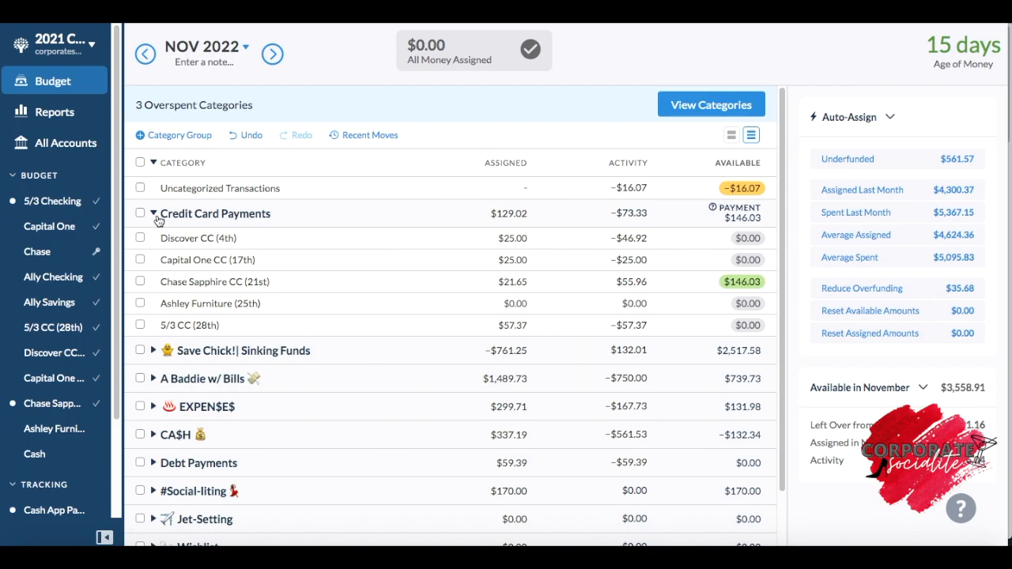
click(153, 214)
Review the balances in the CA$H group, collapse it, and expand the Save Chick!| Sinking Funds group.
click(152, 327)
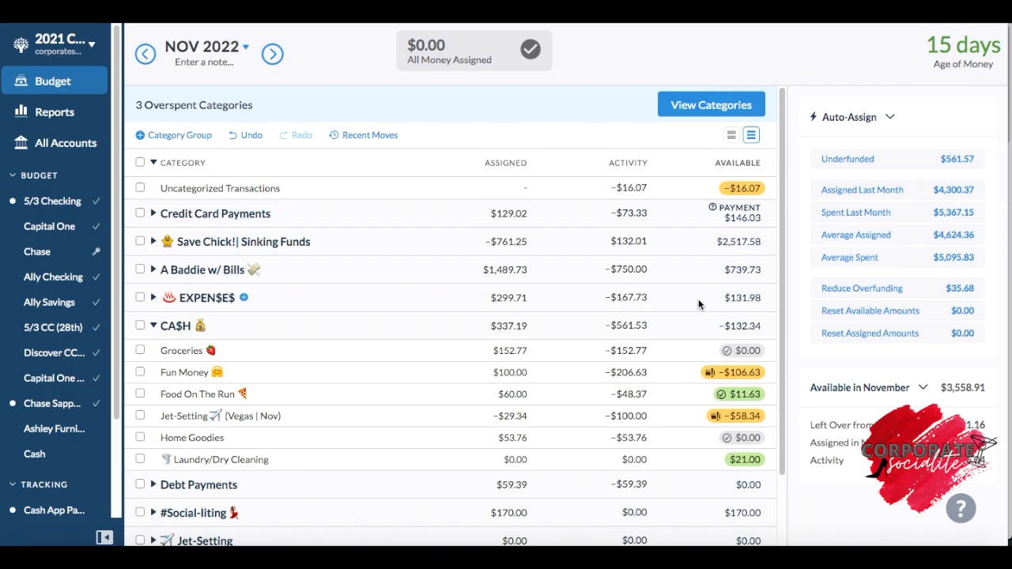
click(153, 326)
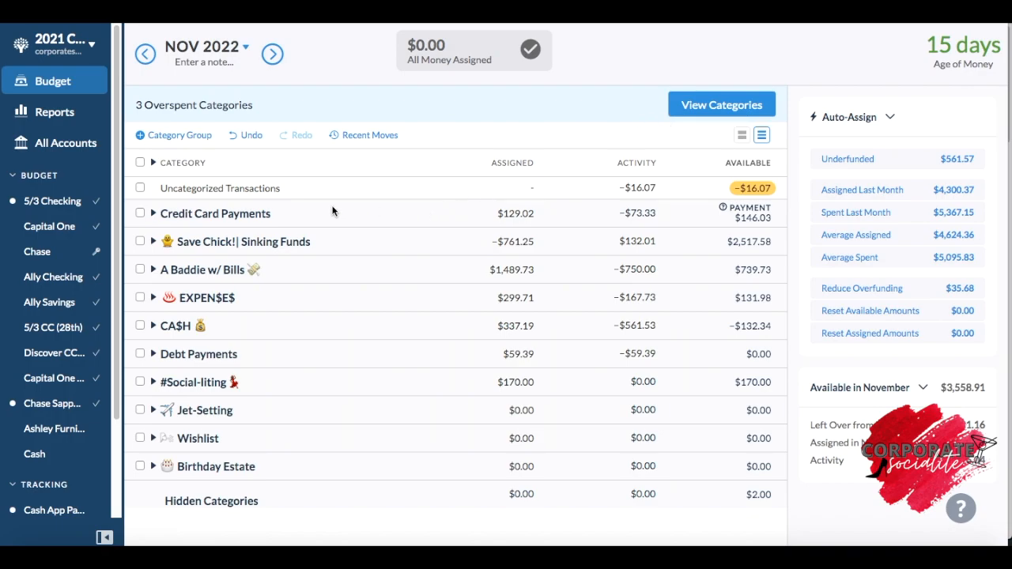
click(153, 242)
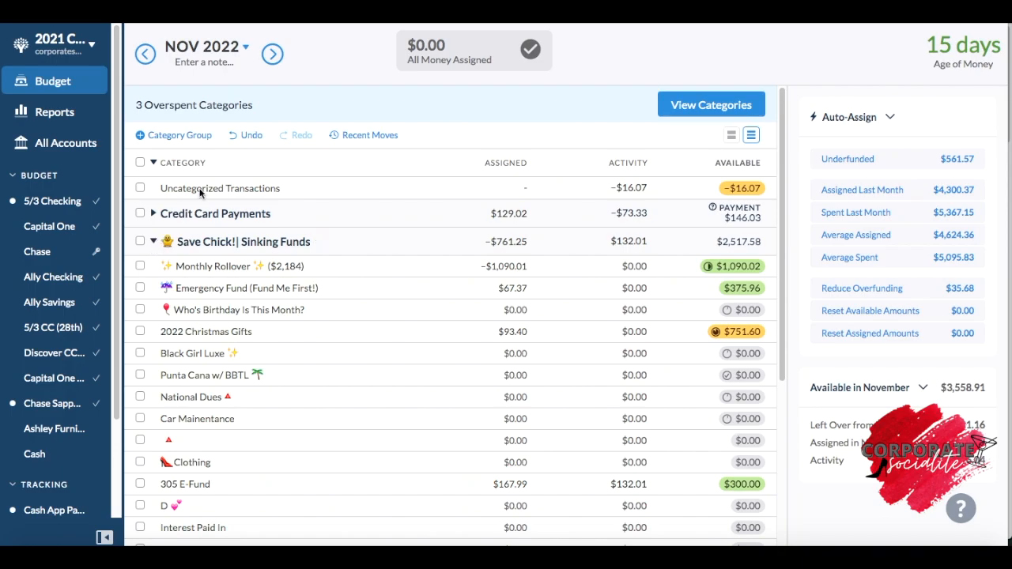